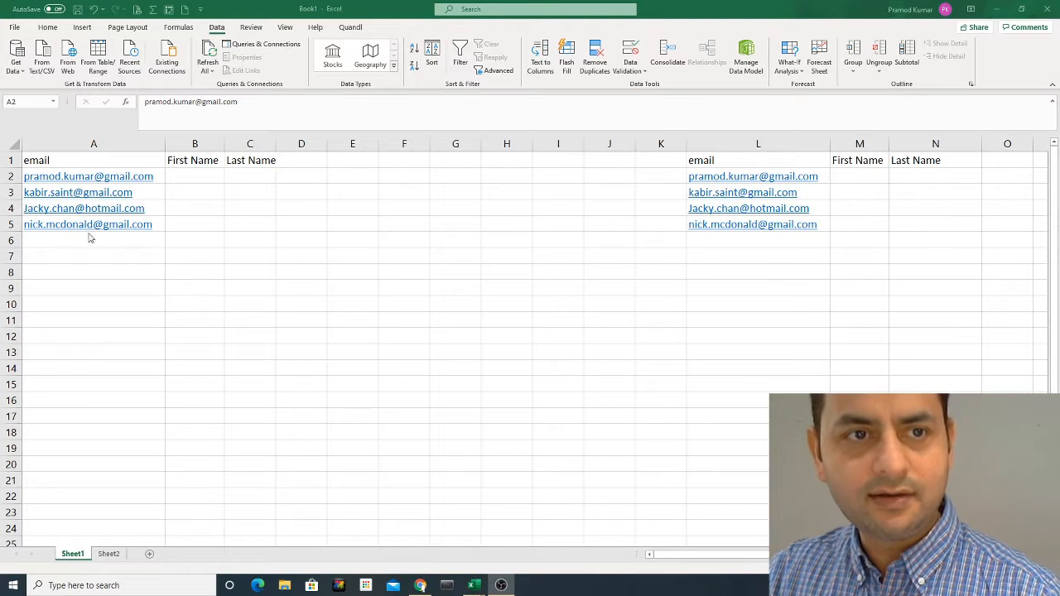
# - Zoom in on the email list and its First Name and Last Name headers with Ctrl+scroll
pyautogui.scroll(1, 346, 351)
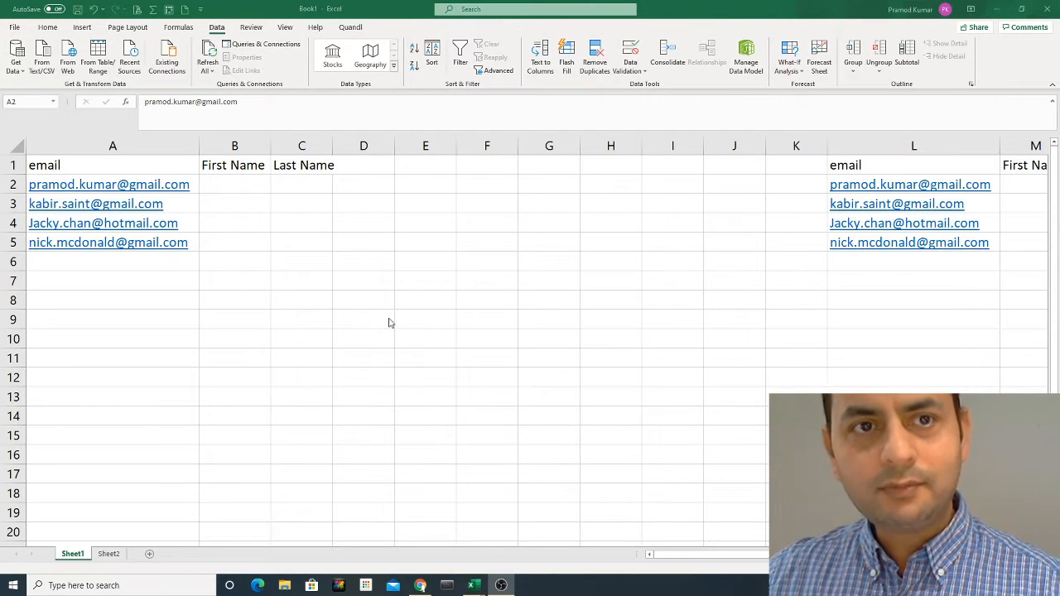
# - Widen the Last Name column C slightly and reselect the first First Name cell B2
pyautogui.click(154, 177)
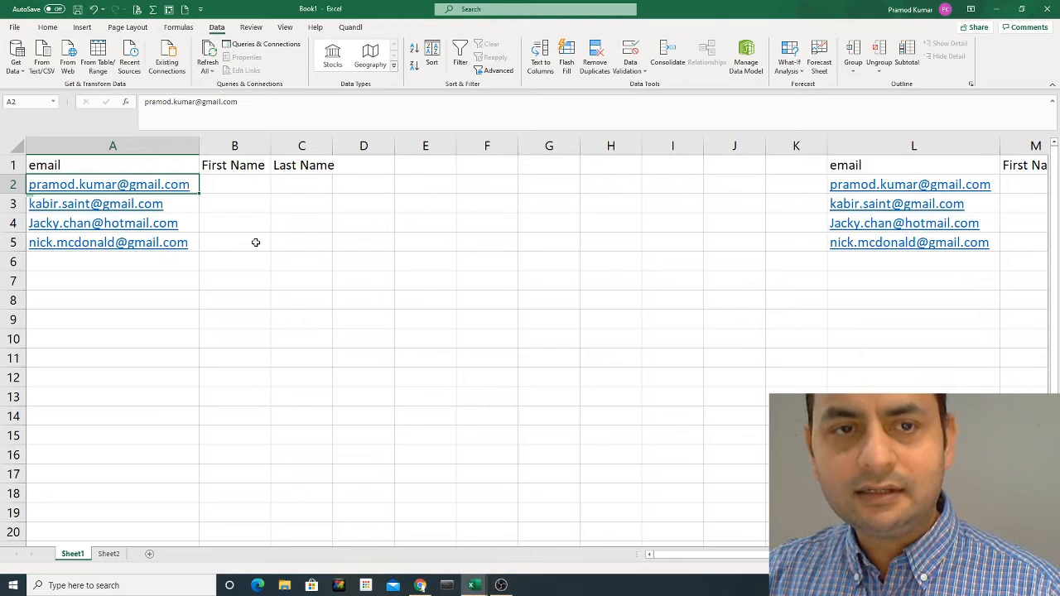
pyautogui.click(361, 184)
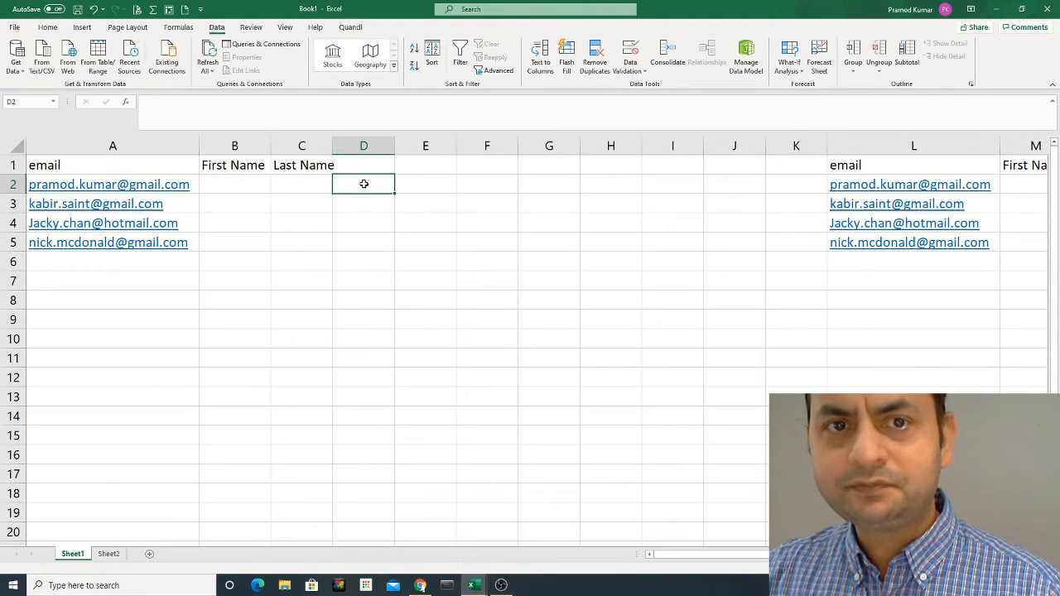
pyautogui.moveTo(329, 146); pyautogui.dragTo(336, 145)
pyautogui.click(248, 186)
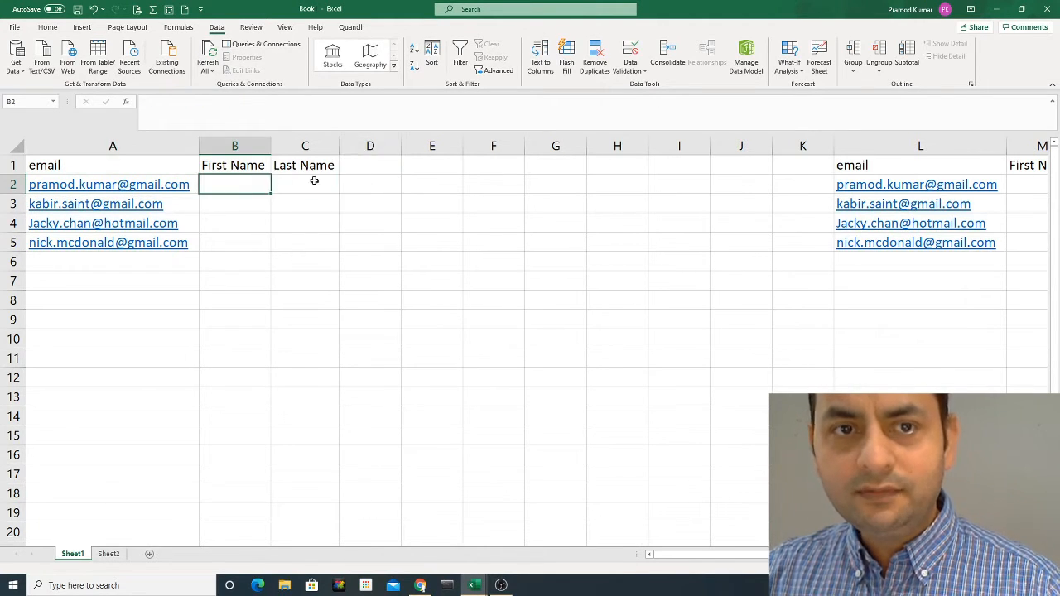
pyautogui.click(315, 181)
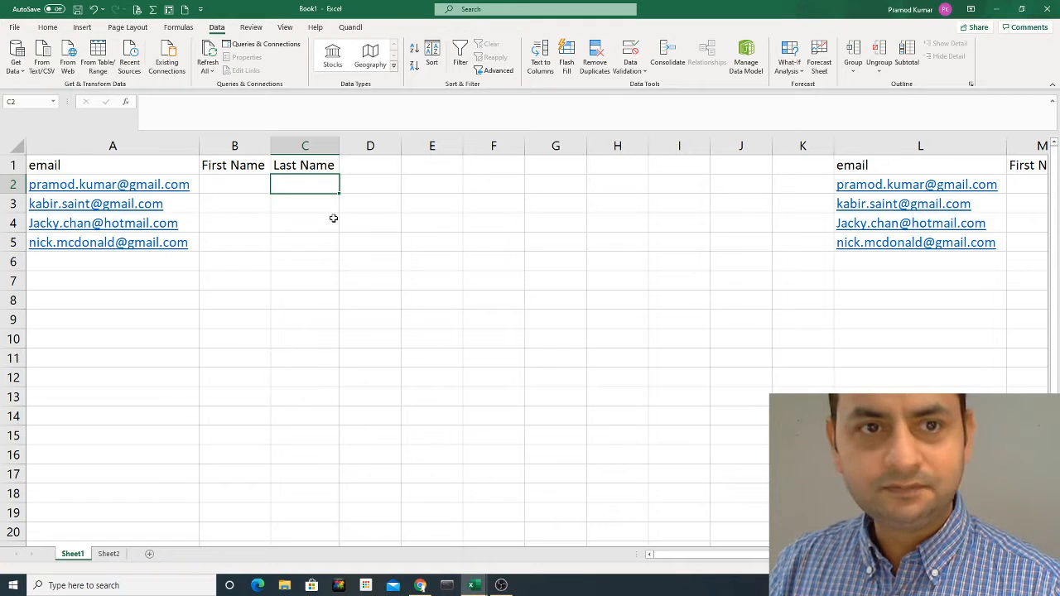
pyautogui.press('Left')
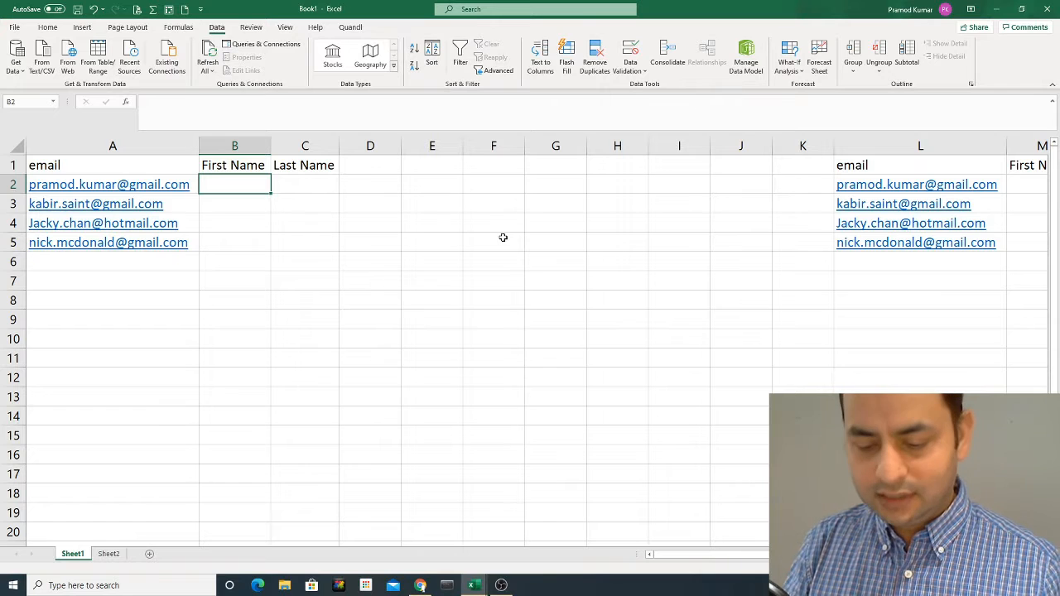
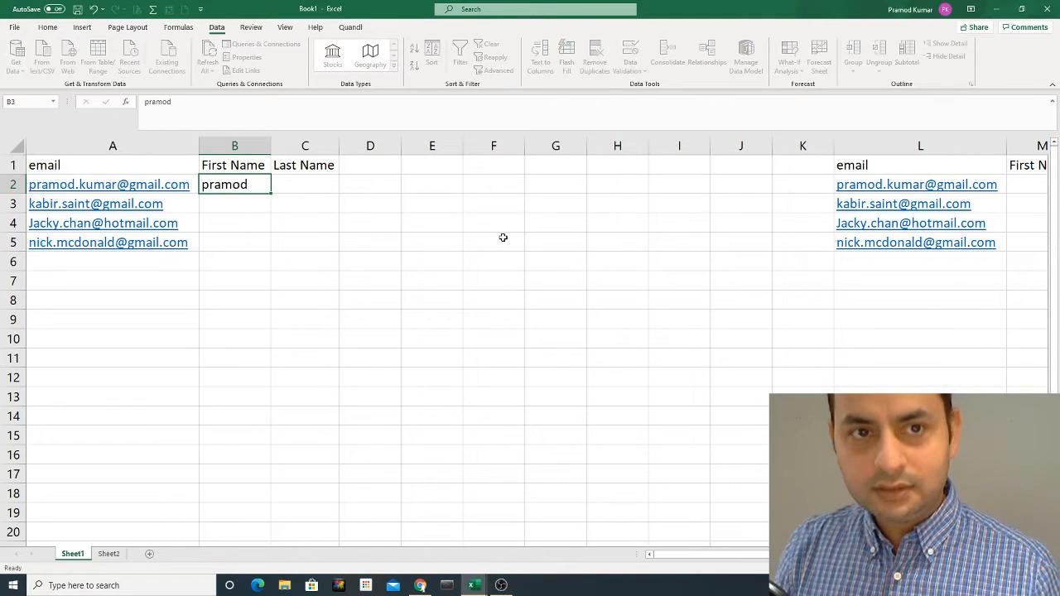
# - Enter 'pramod' in B2 as the first-name example and keep B2 selected
pyautogui.press('Return')
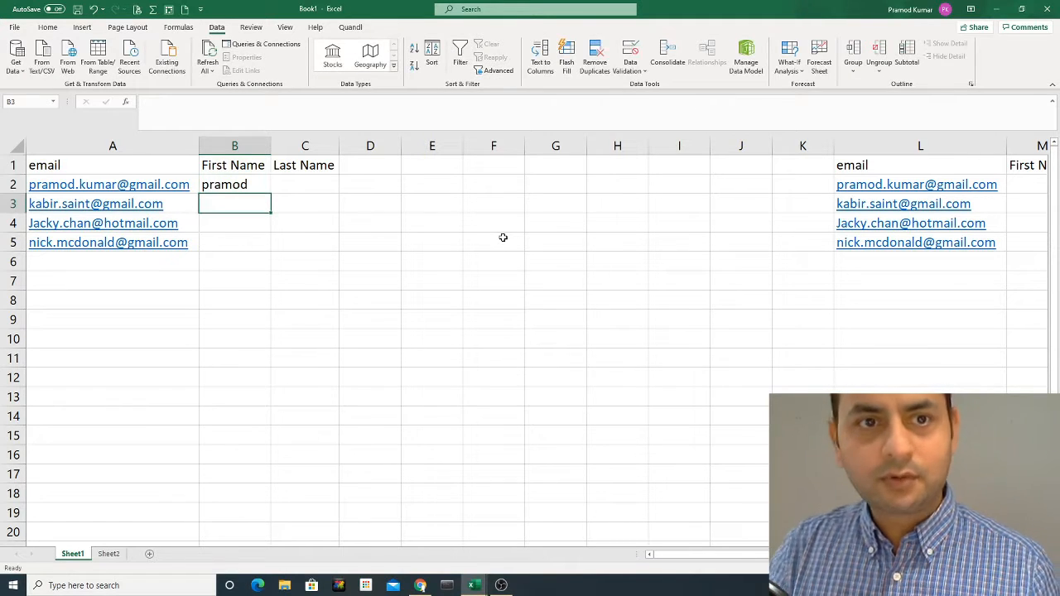
pyautogui.press('Up')
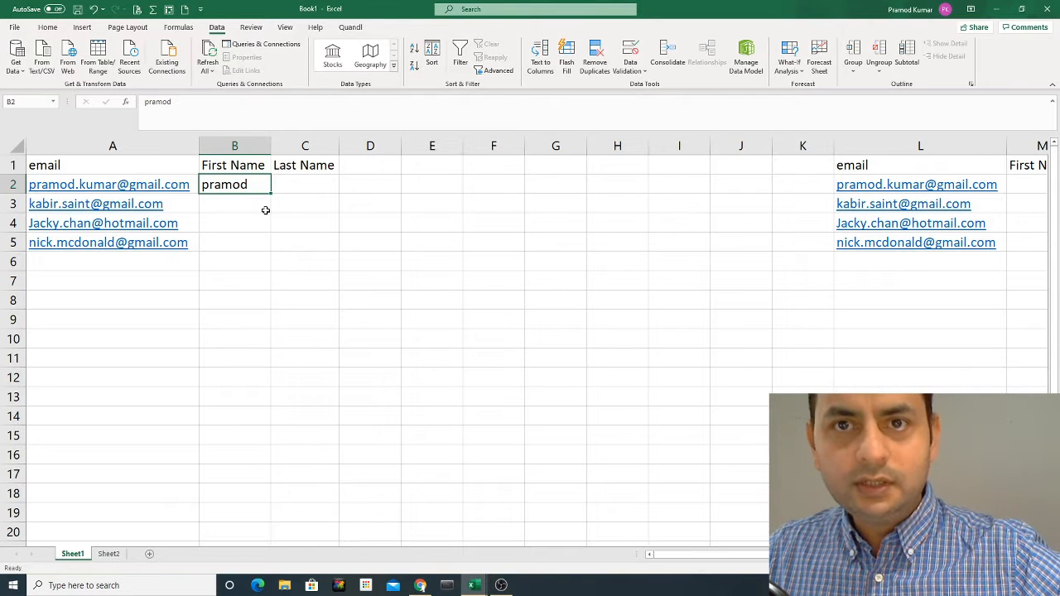
pyautogui.click(48, 28)
pyautogui.click(216, 28)
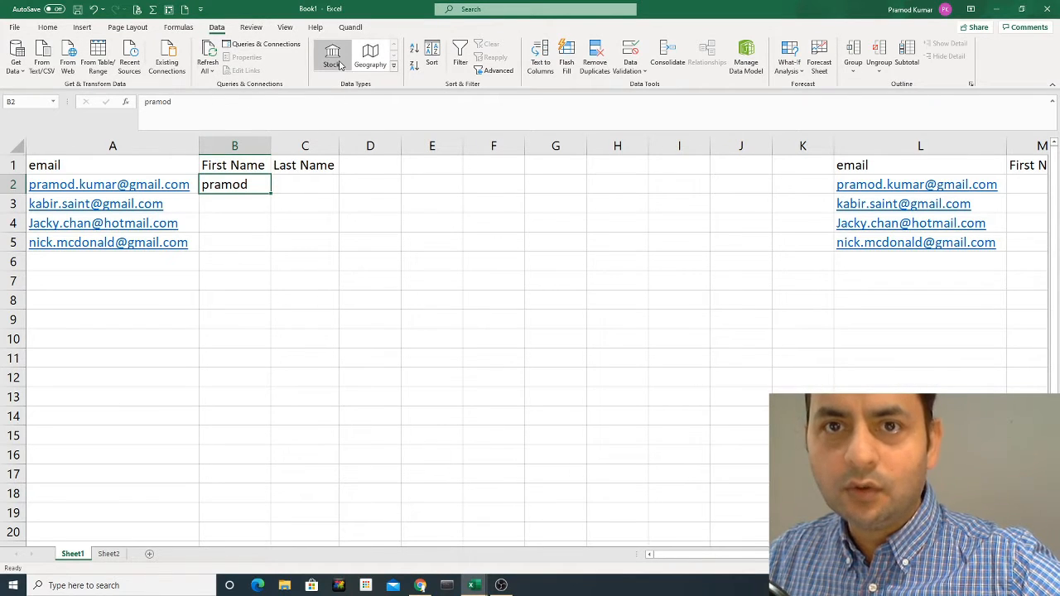
pyautogui.click(569, 73)
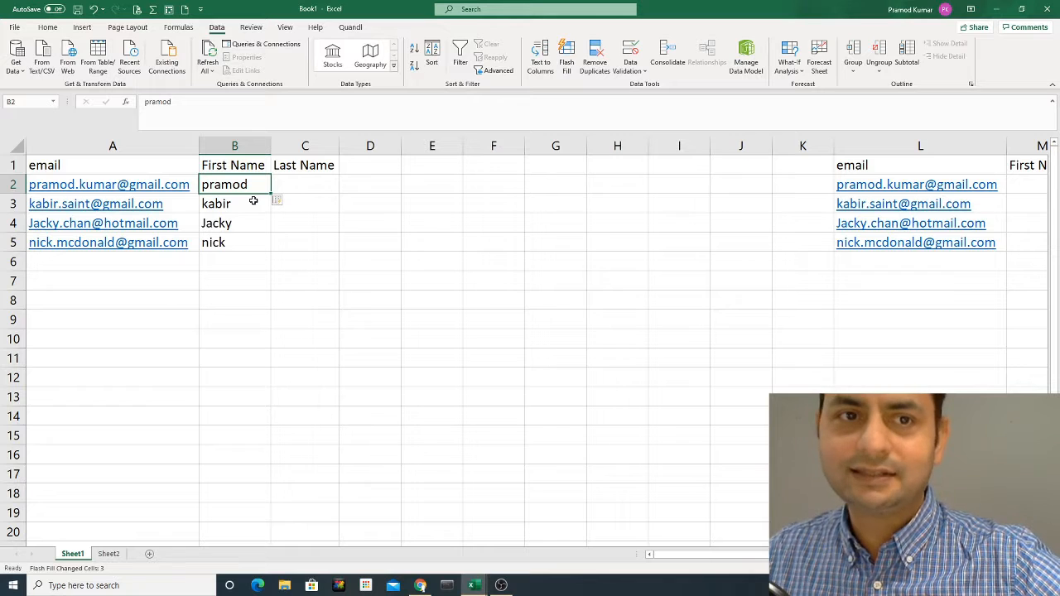
pyautogui.click(234, 244)
pyautogui.moveTo(237, 201); pyautogui.dragTo(237, 239)
pyautogui.click(236, 208)
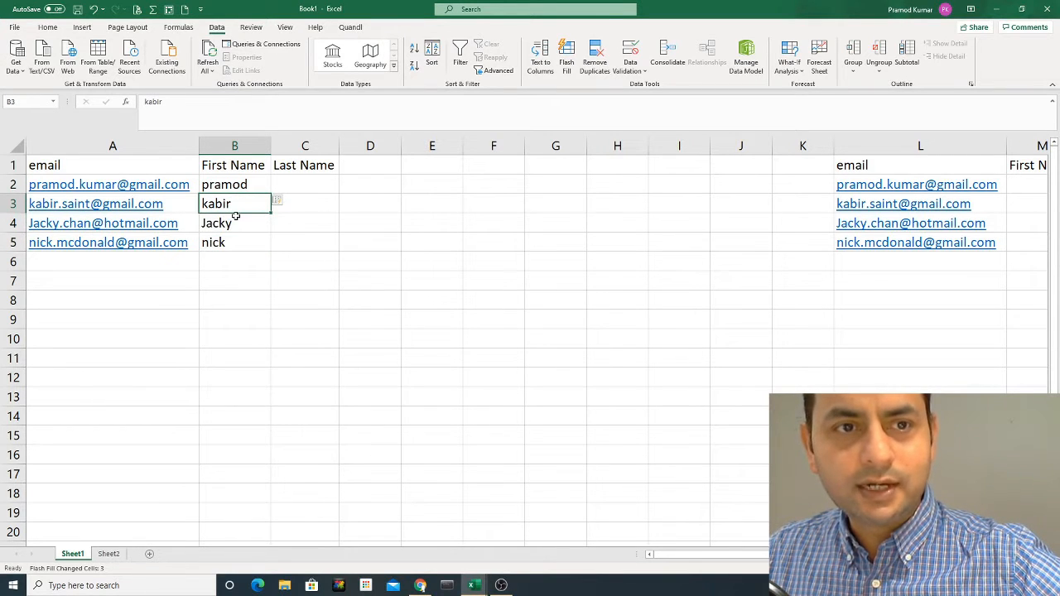
pyautogui.click(235, 225)
pyautogui.click(236, 238)
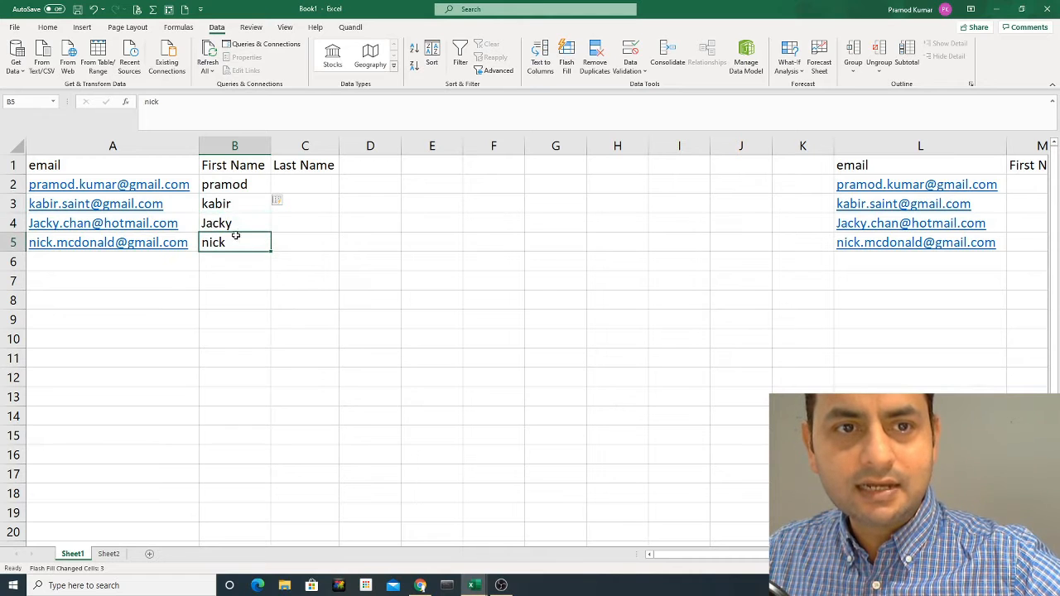
pyautogui.moveTo(235, 187); pyautogui.dragTo(236, 238)
pyautogui.click(236, 186)
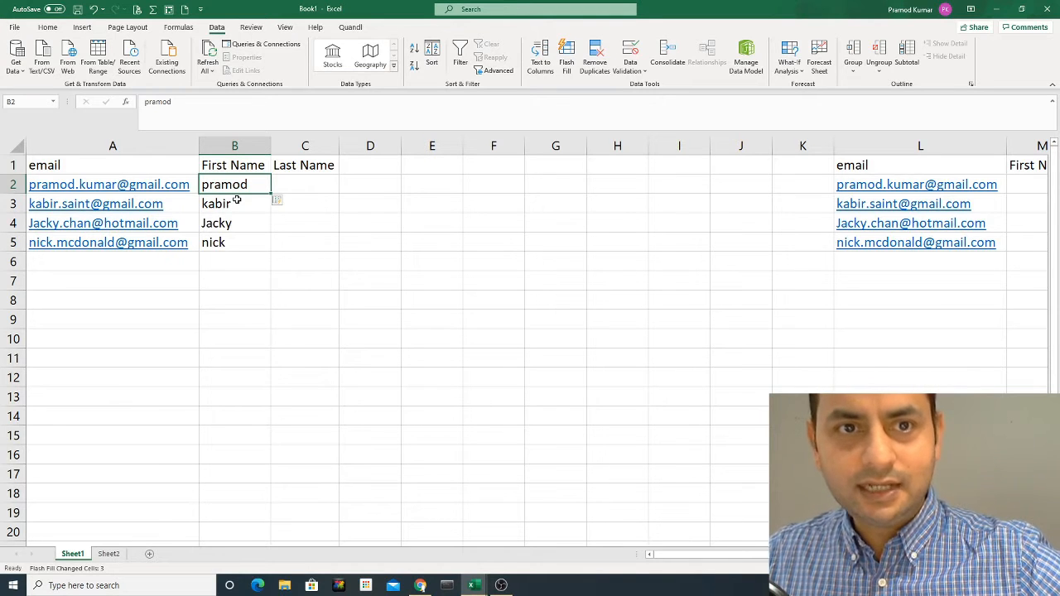
pyautogui.click(297, 184)
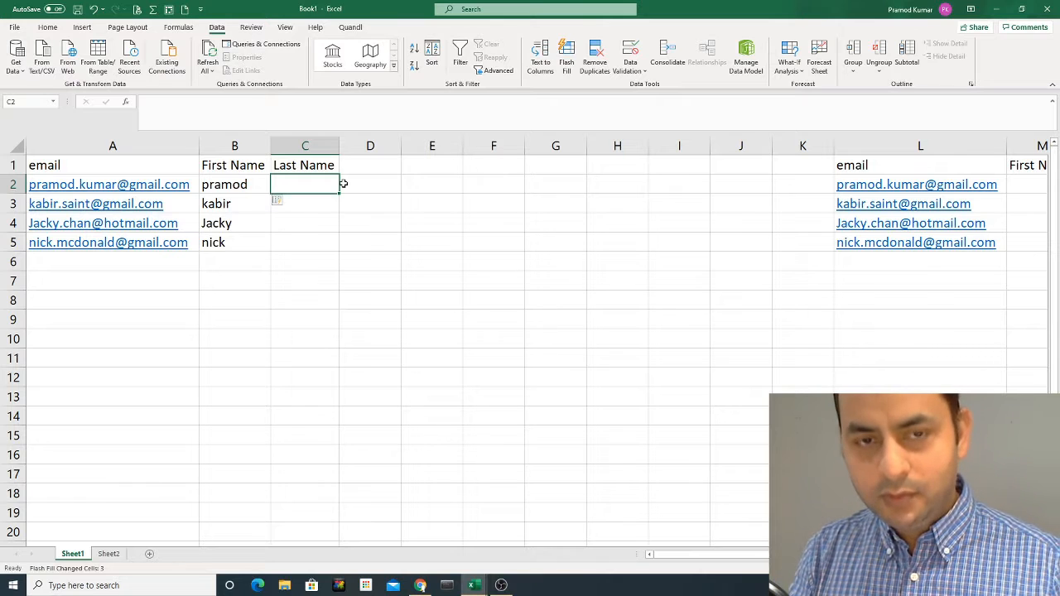
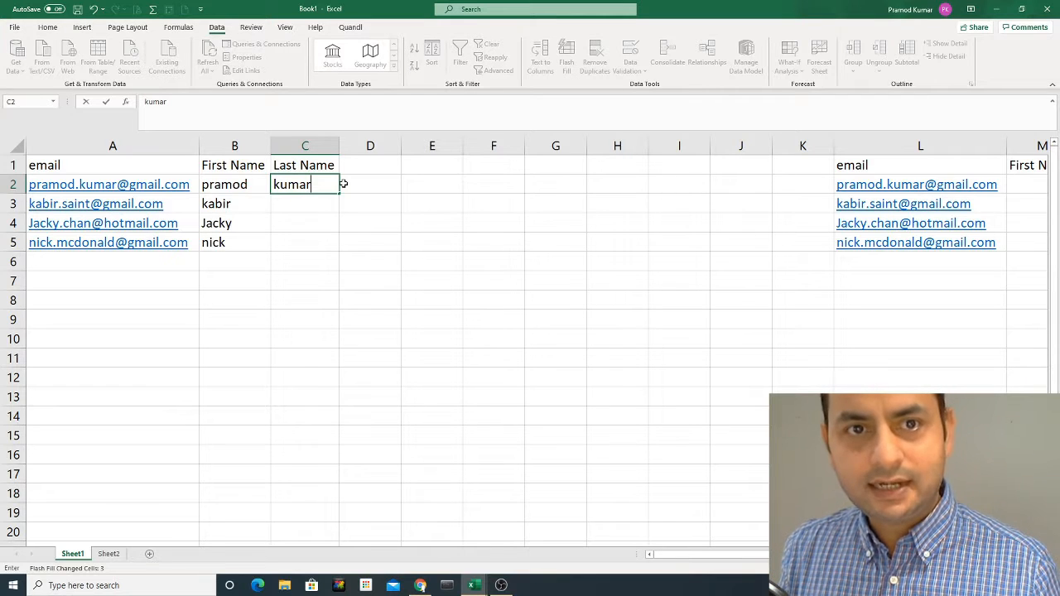
pyautogui.press('Return')
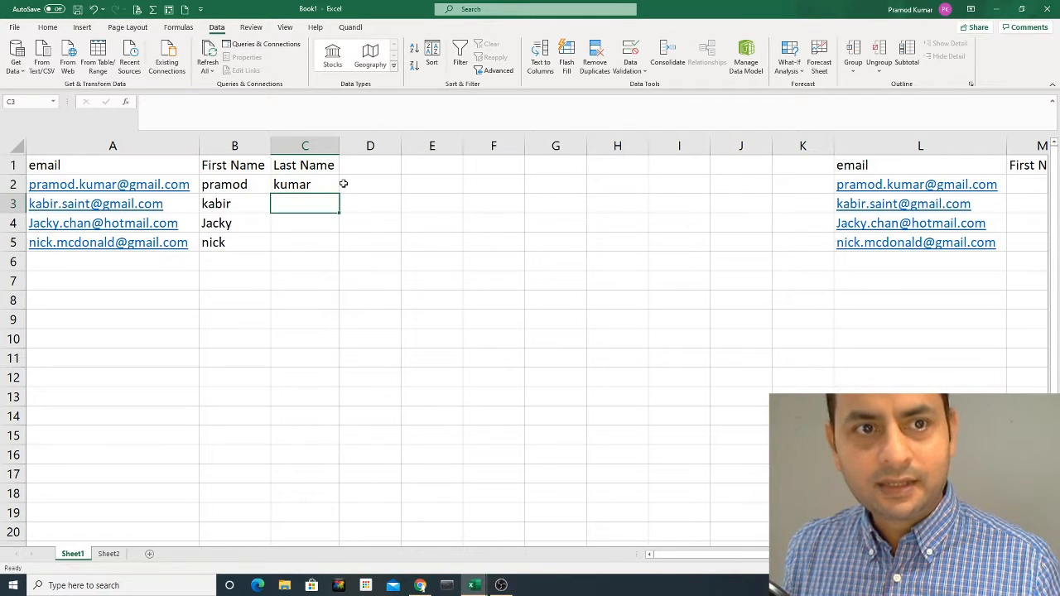
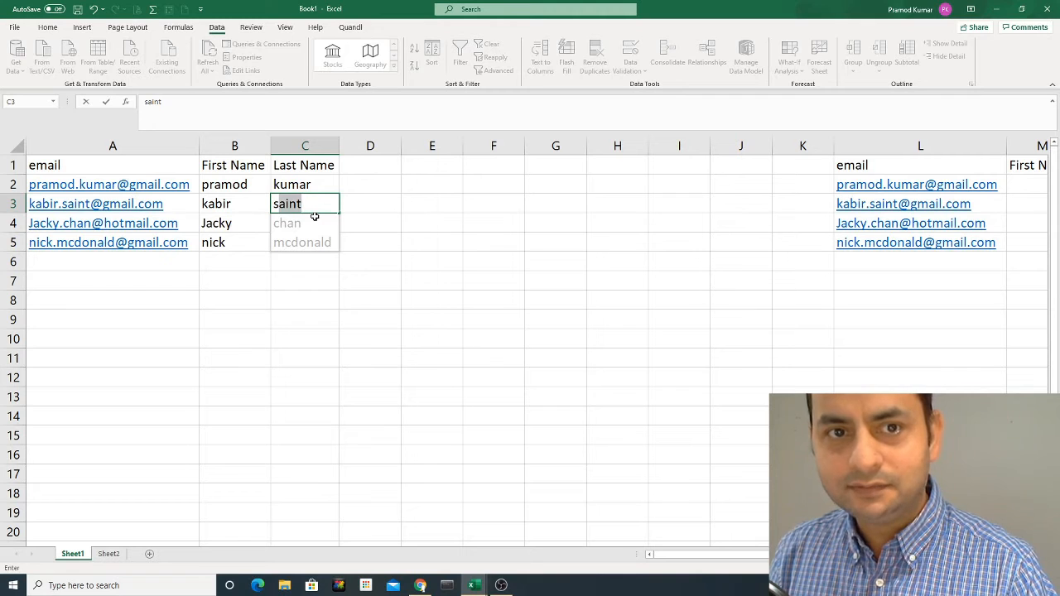
# - Accept the Flash Fill suggestions chan and mcdonald for C4:C5
pyautogui.press('Return')
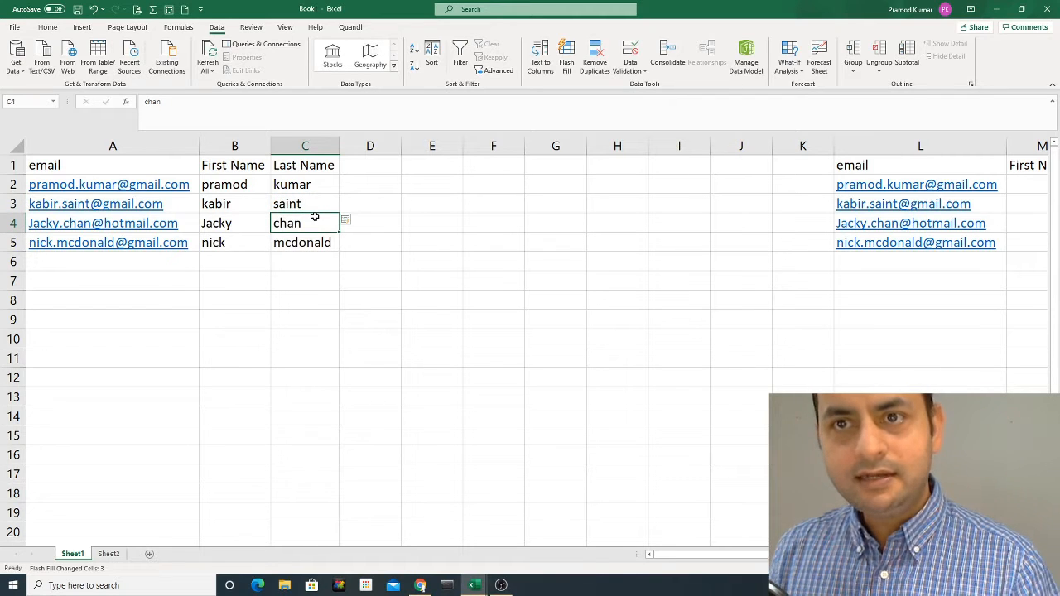
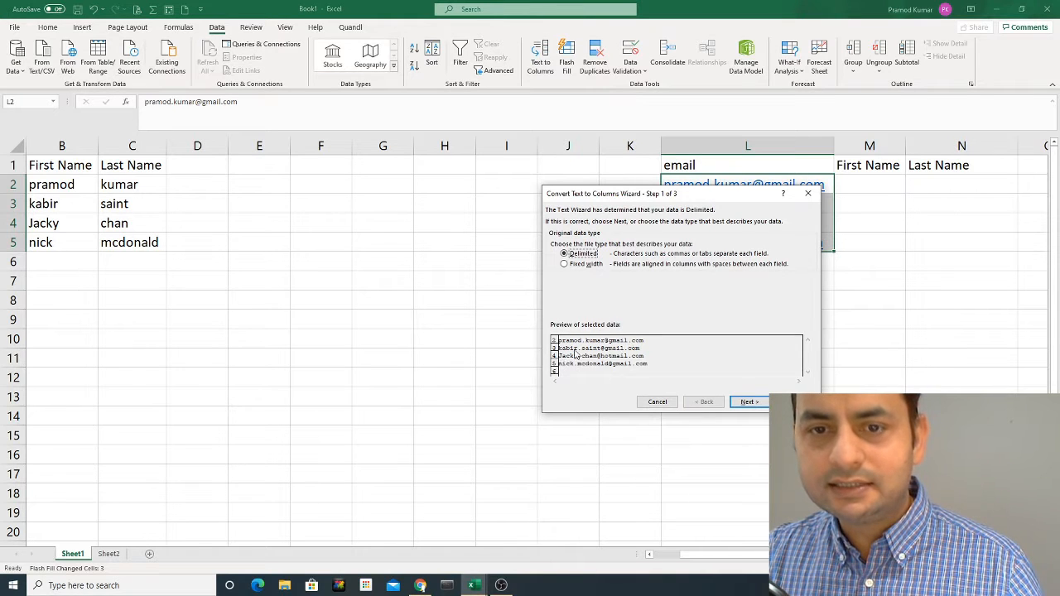
# - Advance the Text to Columns wizard to step 2 so the emails split at @
pyautogui.click(745, 402)
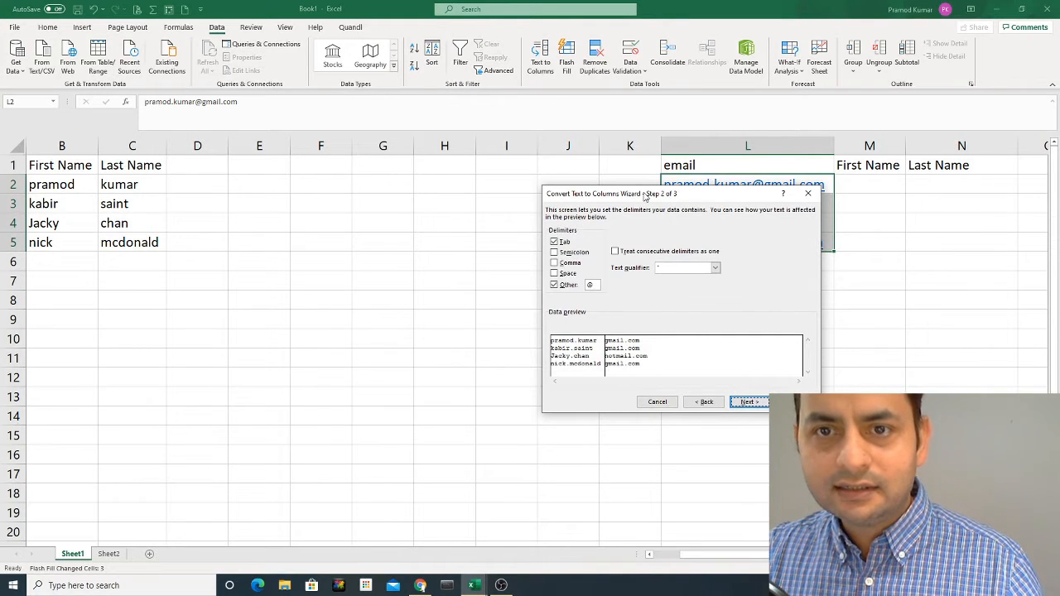
# - Change the Other separator from @ to a dot and advance to step 3 with destination $L$2
pyautogui.moveTo(644, 196); pyautogui.dragTo(644, 219)
pyautogui.click(586, 308)
pyautogui.press('BackSpace')
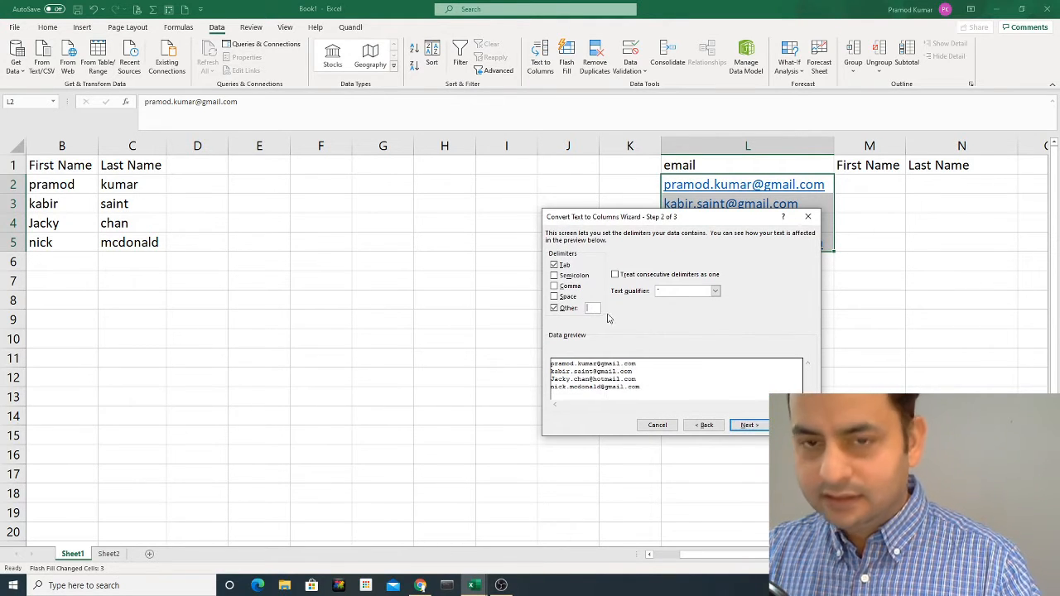
pyautogui.moveTo(705, 221); pyautogui.dragTo(698, 263)
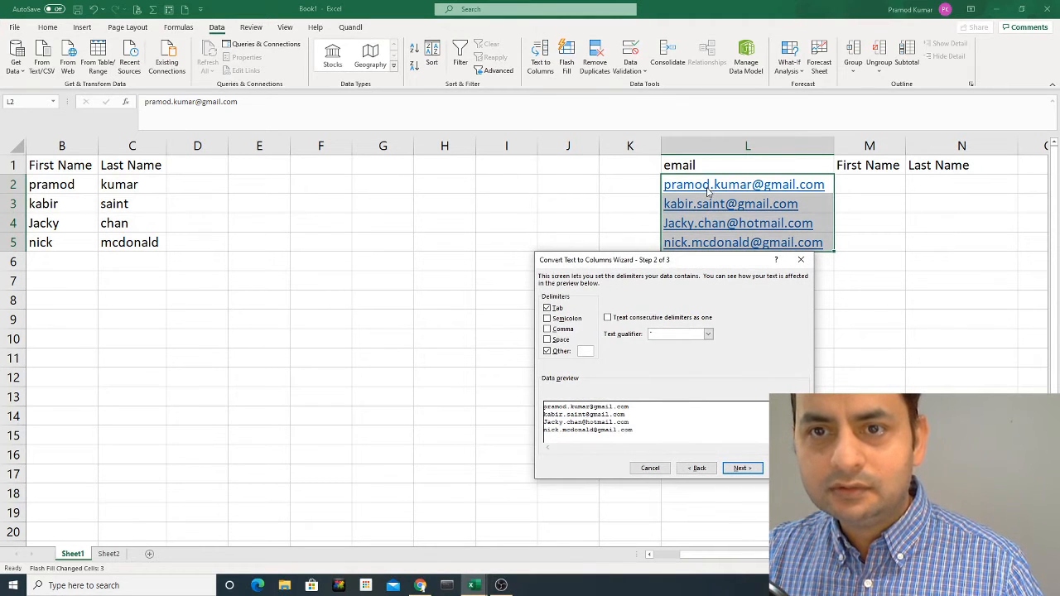
pyautogui.moveTo(693, 260)
pyautogui.mouseDown()
pyautogui.moveTo(695, 291)
pyautogui.moveTo(688, 252)
pyautogui.mouseUp()
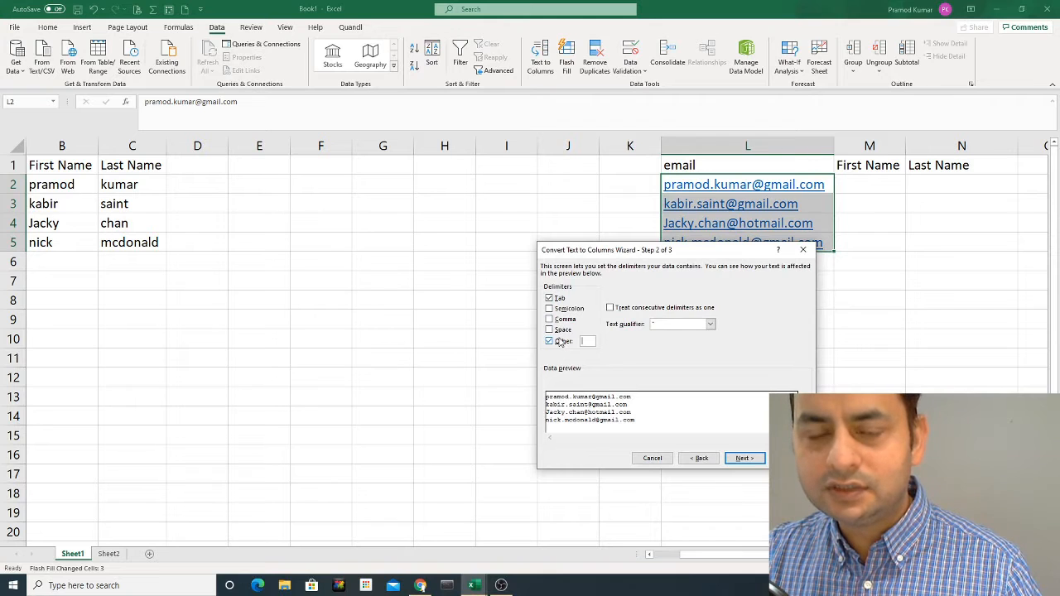
pyautogui.click(588, 341)
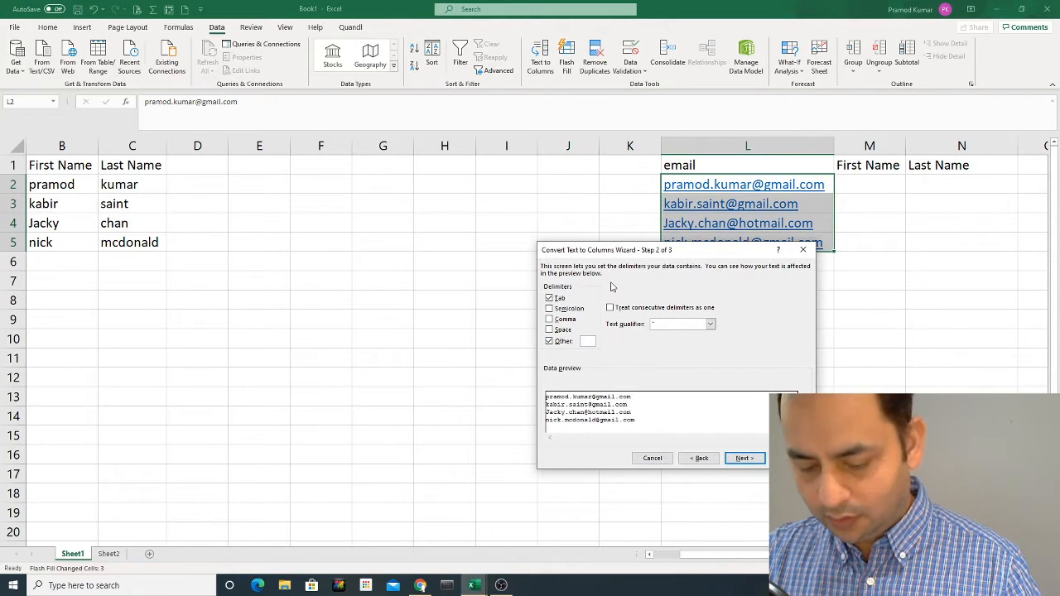
pyautogui.write('.')
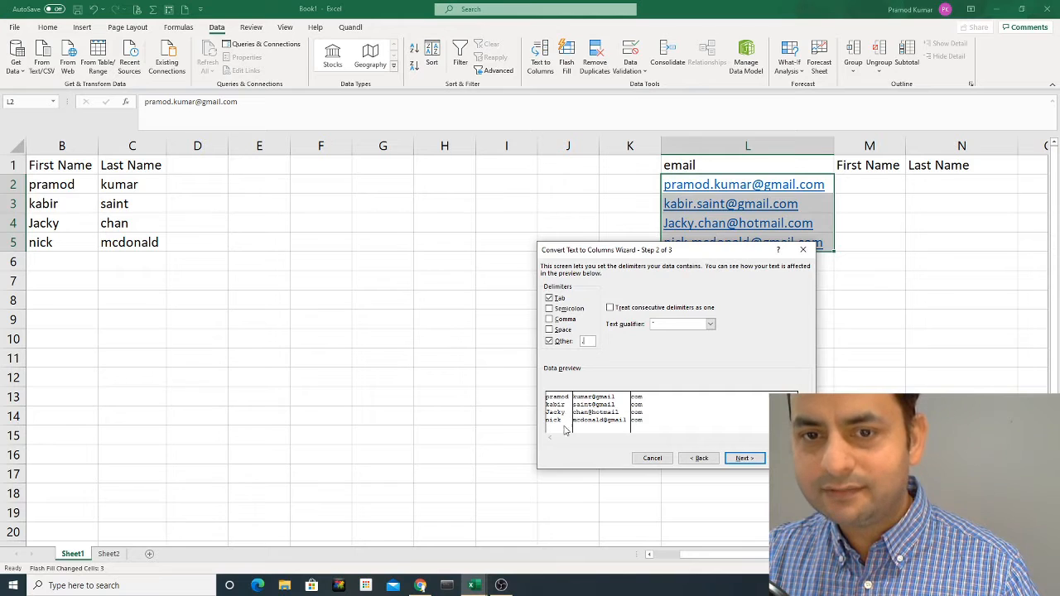
pyautogui.click(742, 459)
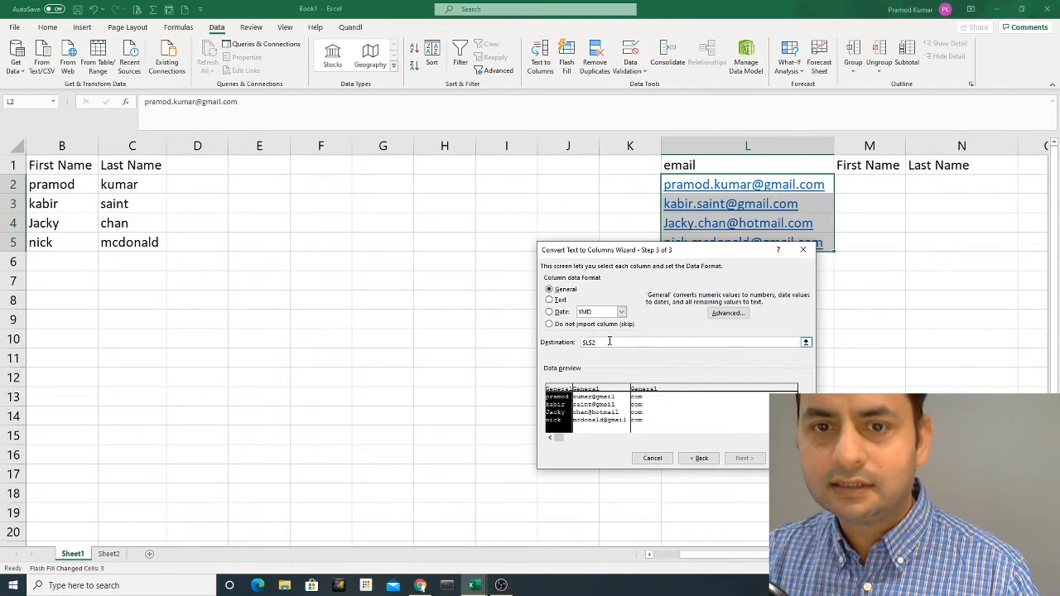
# - Set the split destination to M2 and finish, filling columns M to O
pyautogui.click(806, 343)
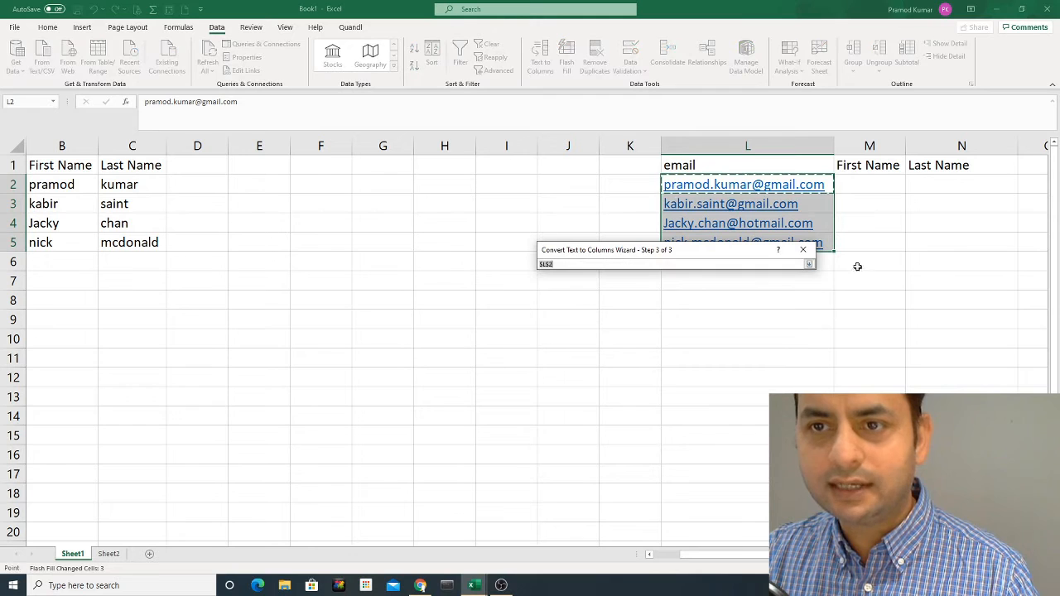
pyautogui.click(858, 187)
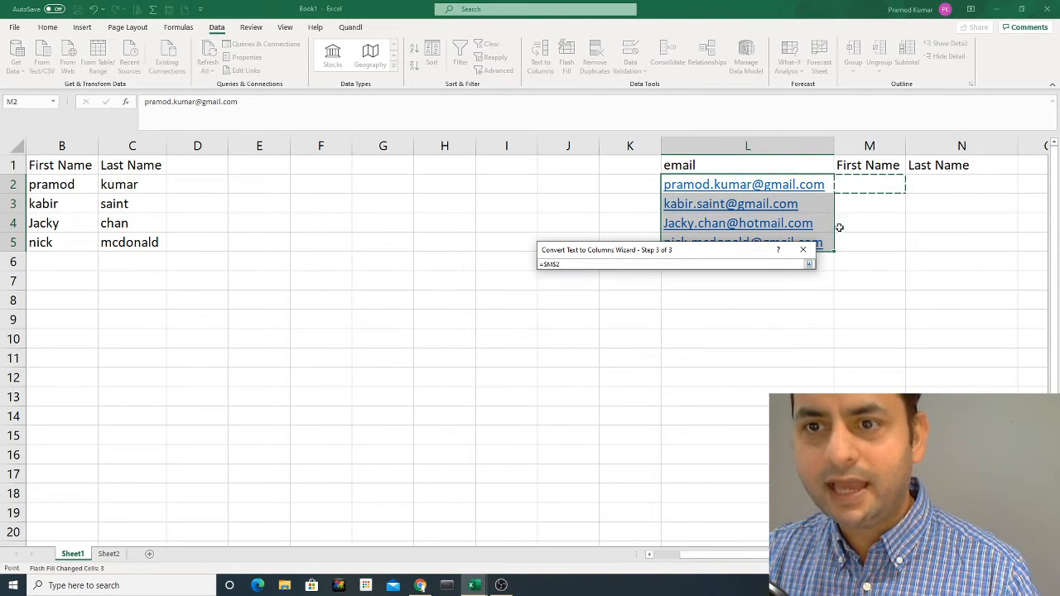
pyautogui.click(809, 264)
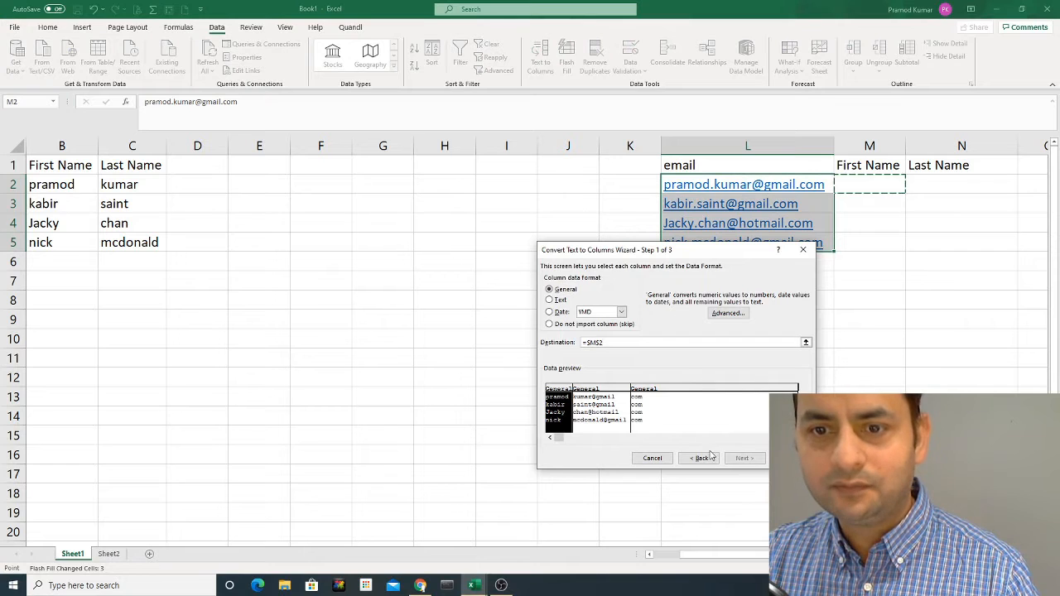
pyautogui.click(790, 457)
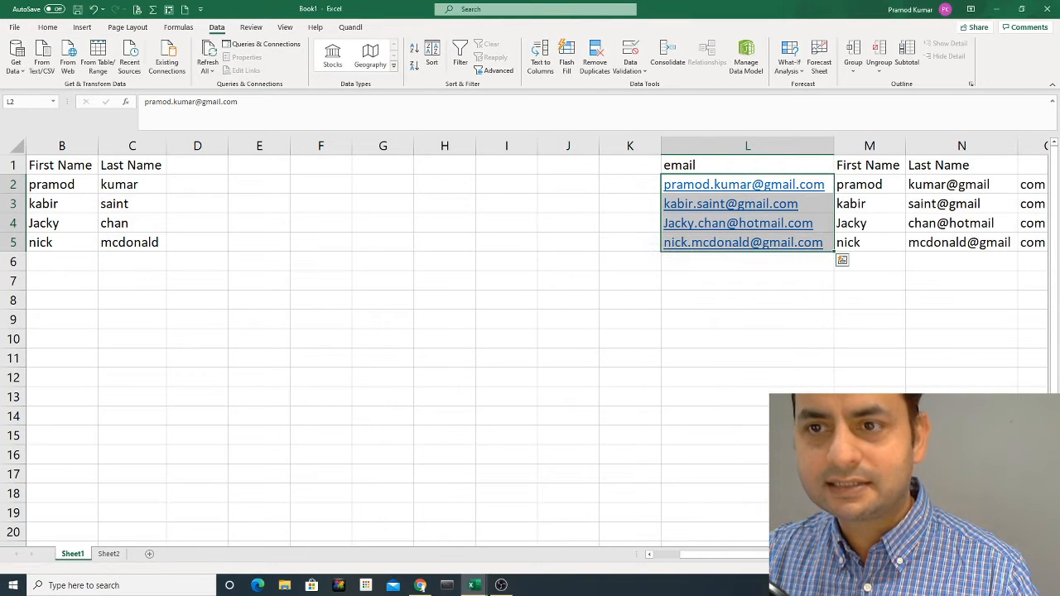
pyautogui.moveTo(763, 558); pyautogui.dragTo(791, 558)
# - Clear the leftover com values in column O and select N2:N5
pyautogui.moveTo(804, 190); pyautogui.dragTo(804, 242)
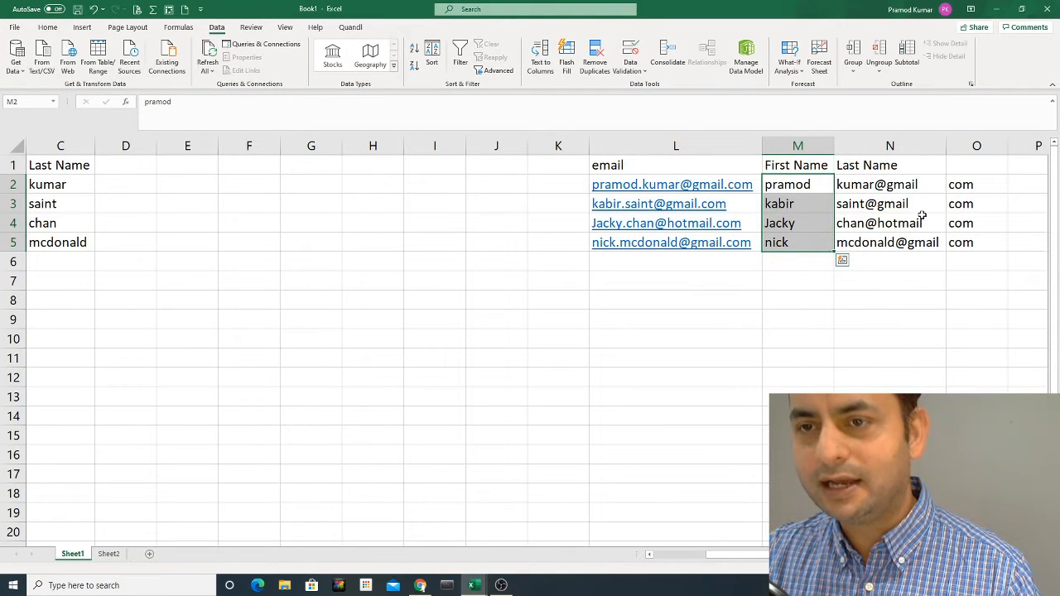
pyautogui.click(976, 146)
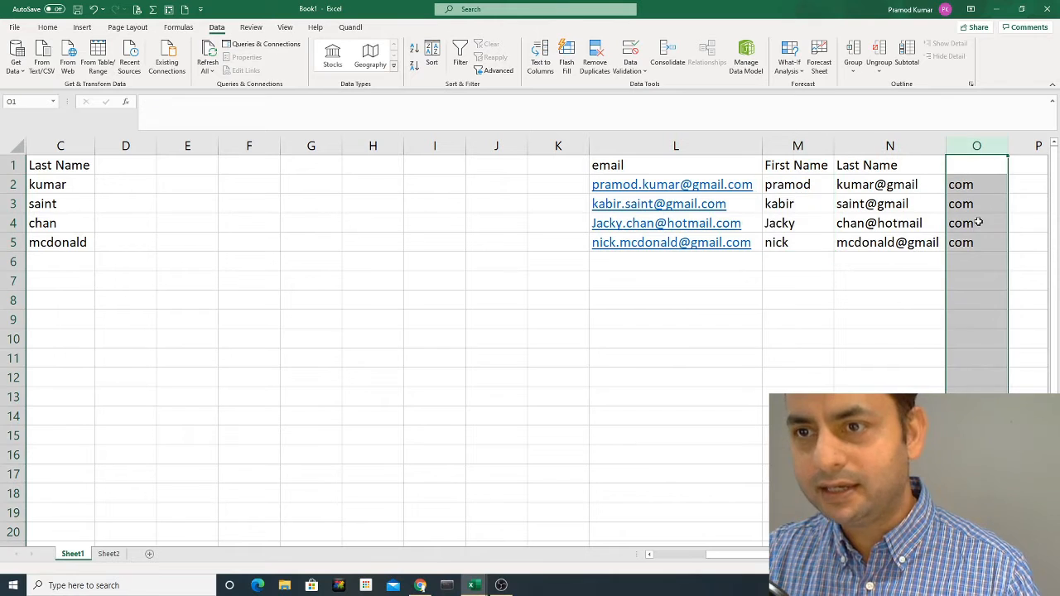
pyautogui.press('Delete')
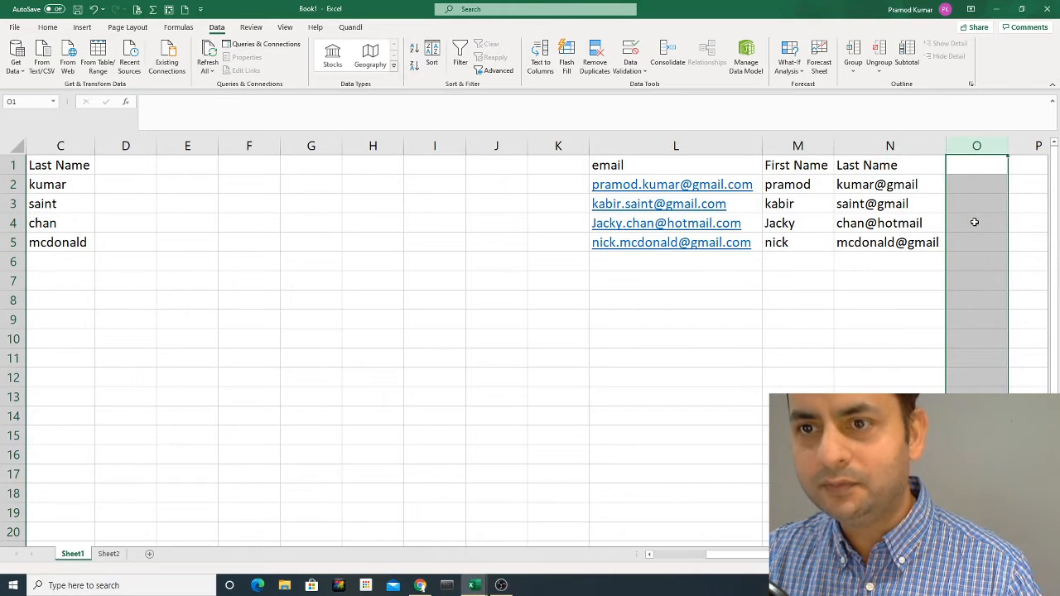
pyautogui.click(868, 262)
pyautogui.moveTo(866, 184); pyautogui.dragTo(866, 242)
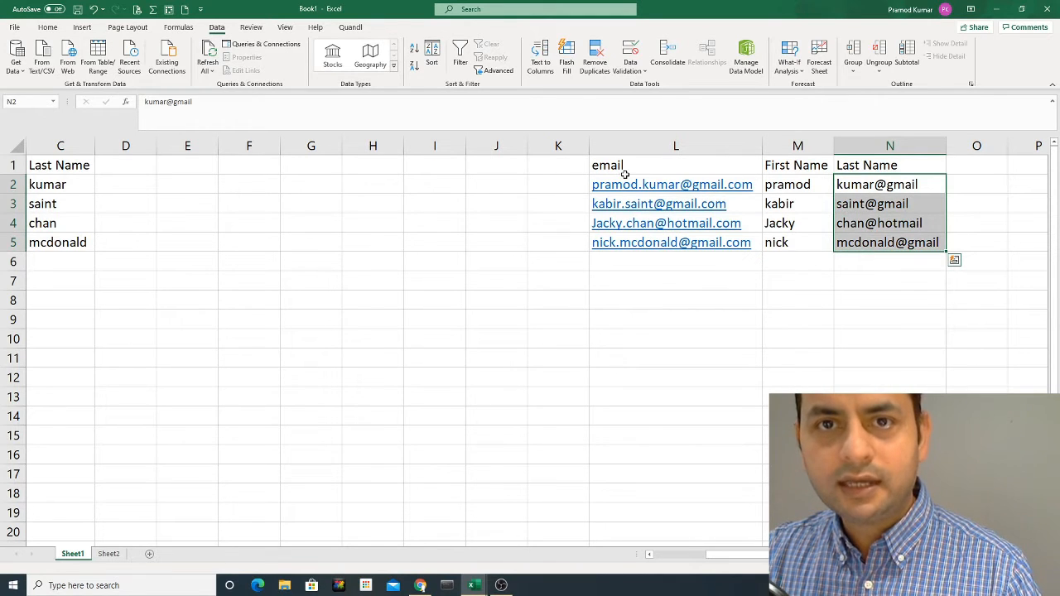
# - Run Text to Columns on N2:N5 with @ replacing the dot as separator
pyautogui.click(540, 60)
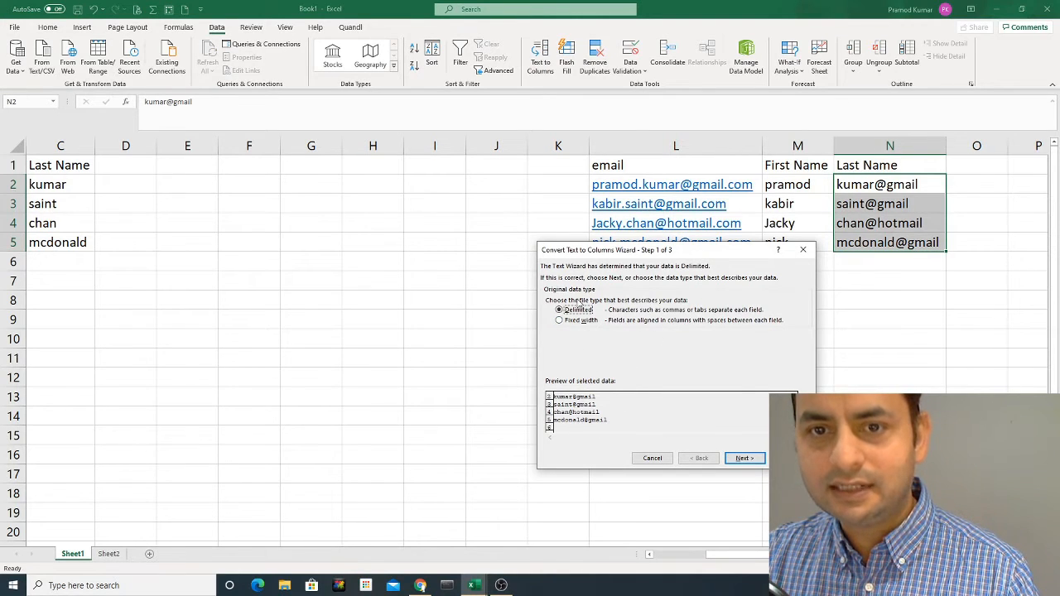
pyautogui.click(742, 459)
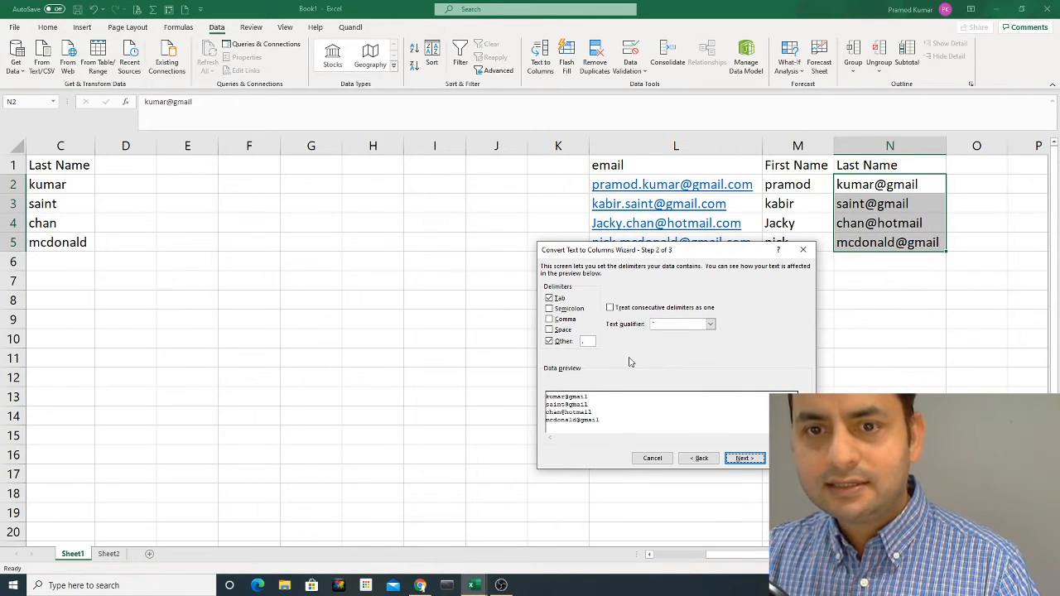
pyautogui.moveTo(588, 341); pyautogui.dragTo(576, 343)
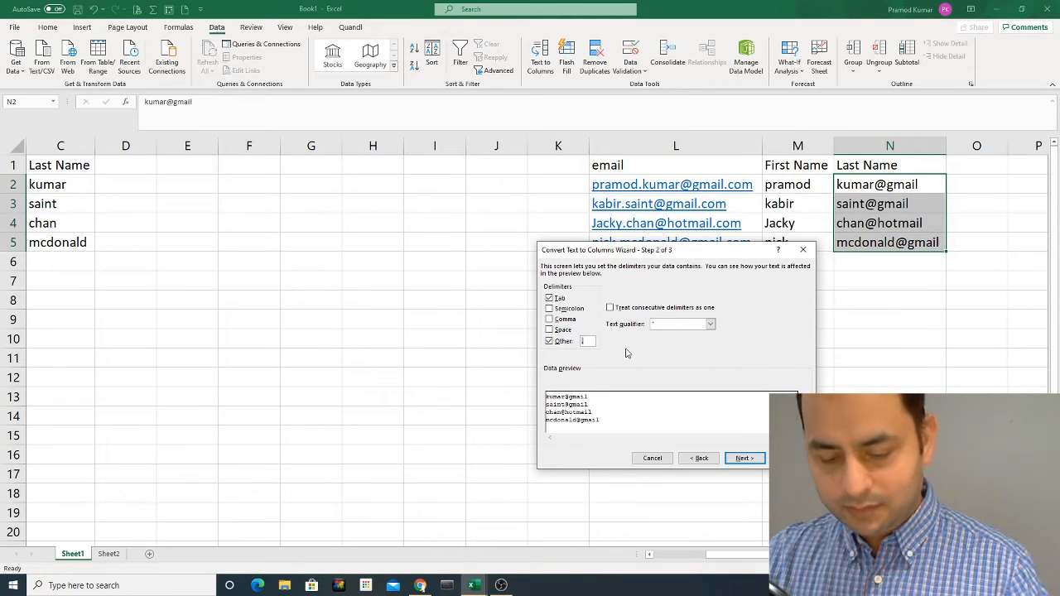
pyautogui.write('@')
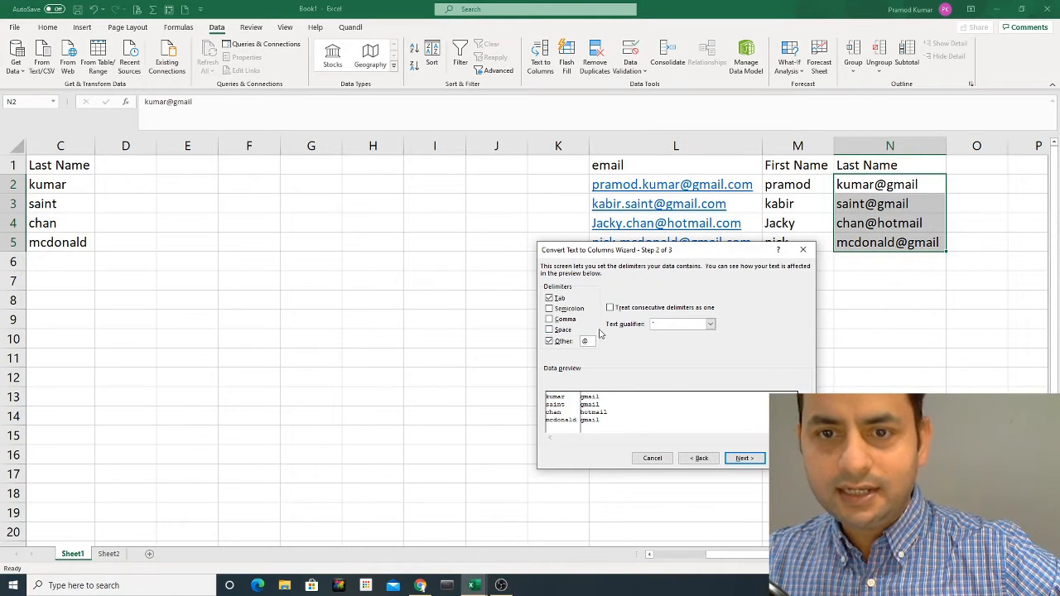
pyautogui.click(745, 460)
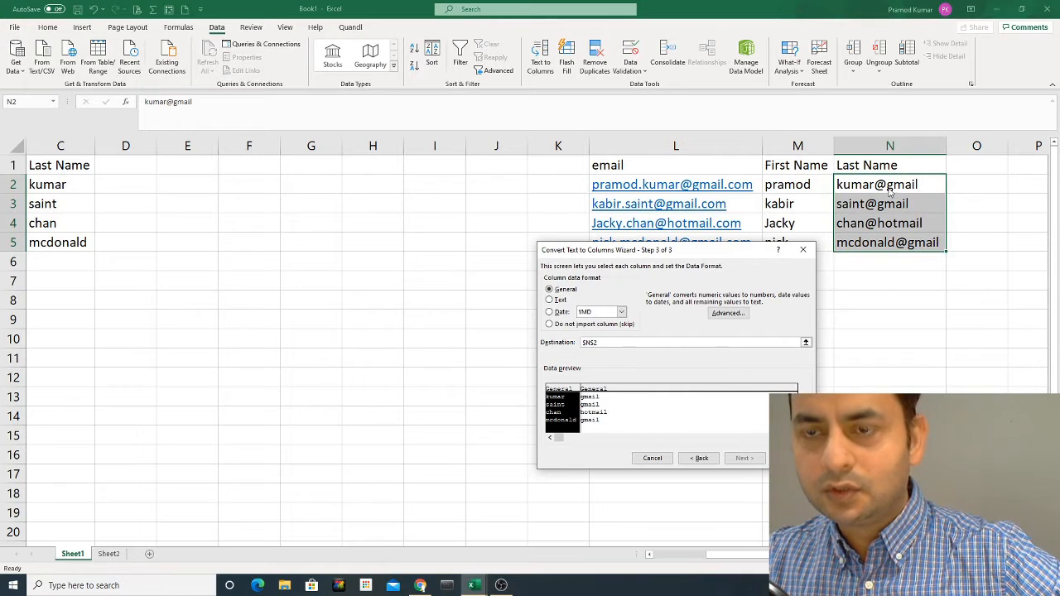
# - Set the destination to O2 and finish, giving surnames in O and domains in P
pyautogui.click(805, 343)
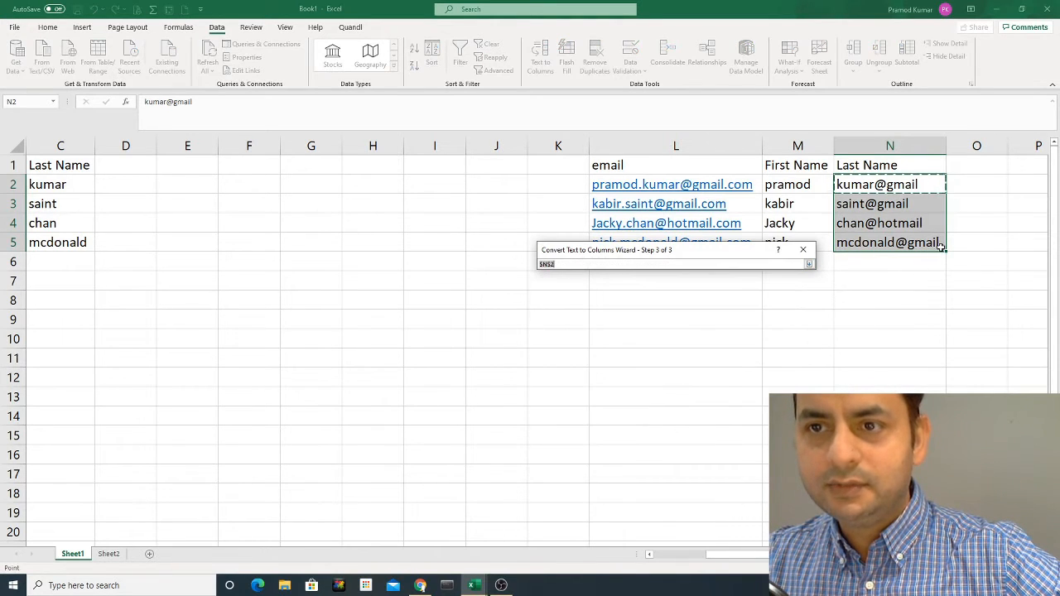
pyautogui.click(967, 184)
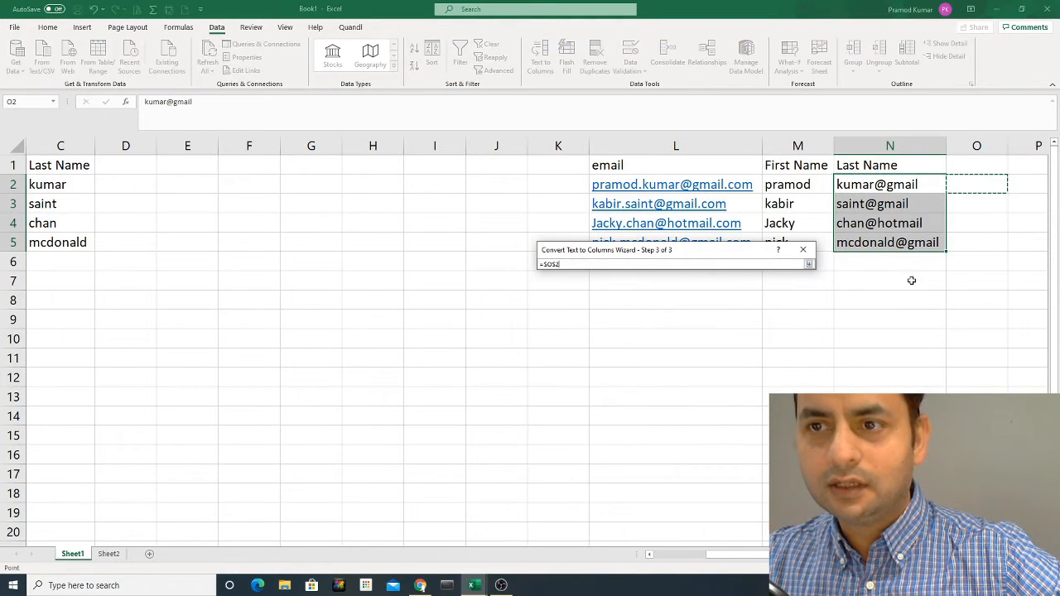
pyautogui.click(809, 264)
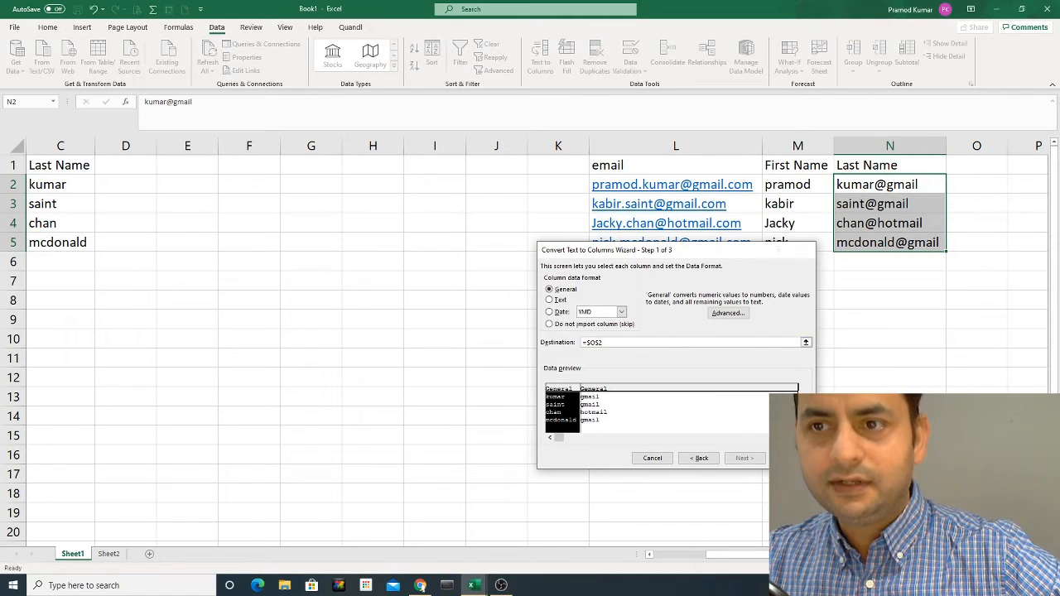
pyautogui.click(793, 458)
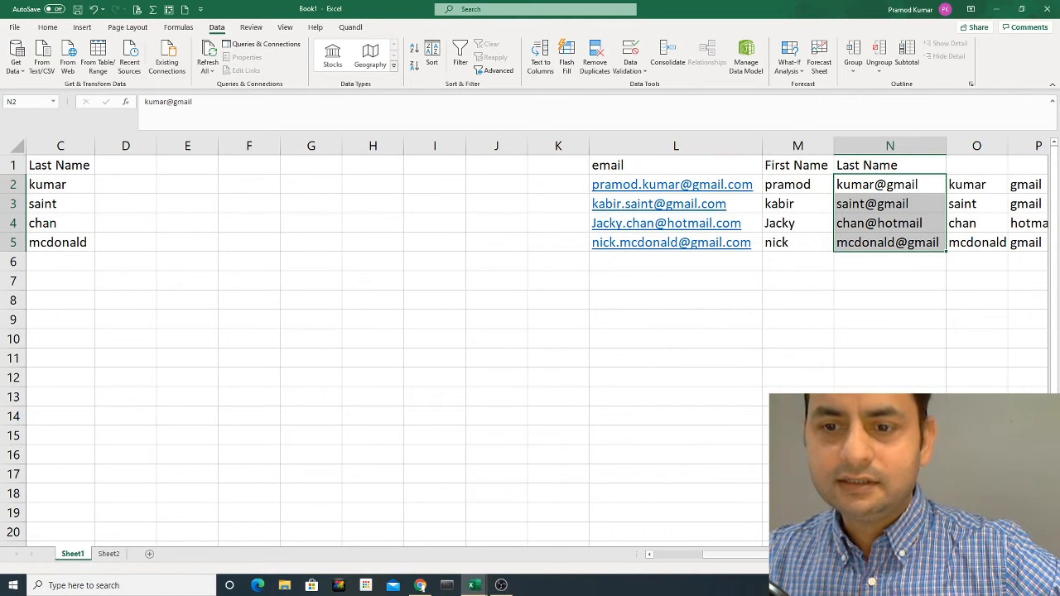
# - Clear the domain names in column P and the kumar@gmail-style entries in column N
pyautogui.hscroll(2, 911, 324)
pyautogui.moveTo(915, 184); pyautogui.dragTo(910, 242)
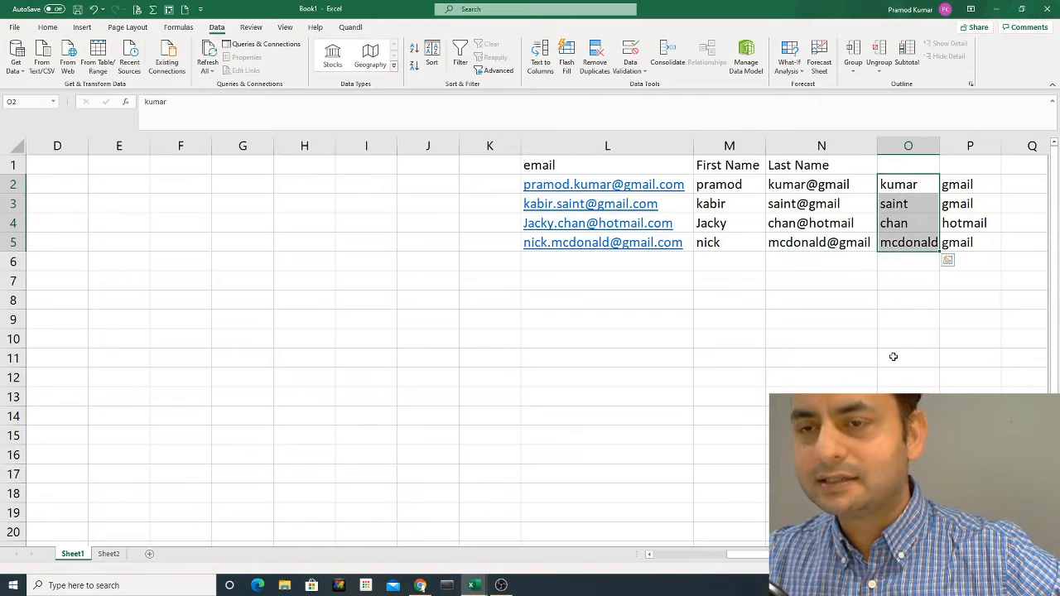
pyautogui.click(970, 146)
pyautogui.press('Delete')
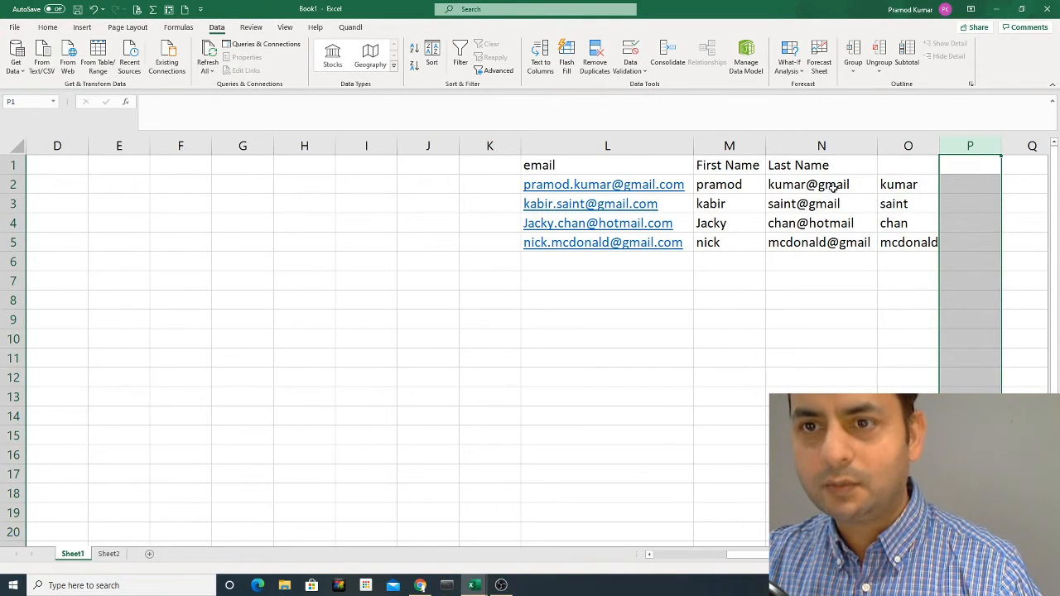
pyautogui.moveTo(833, 189); pyautogui.dragTo(837, 264)
pyautogui.press('Delete')
# - Move the surnames from O2:O5 into N2:N5 under Last Name
pyautogui.moveTo(917, 180); pyautogui.dragTo(942, 234)
pyautogui.hotkey('ctrl', 'x')
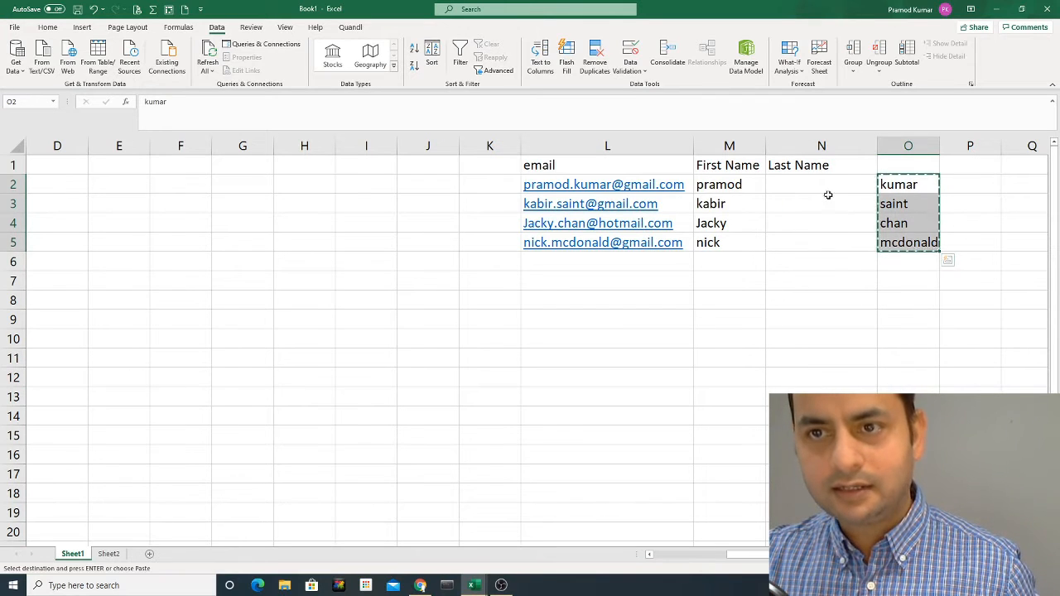
pyautogui.click(826, 187)
pyautogui.hotkey('ctrl', 'v')
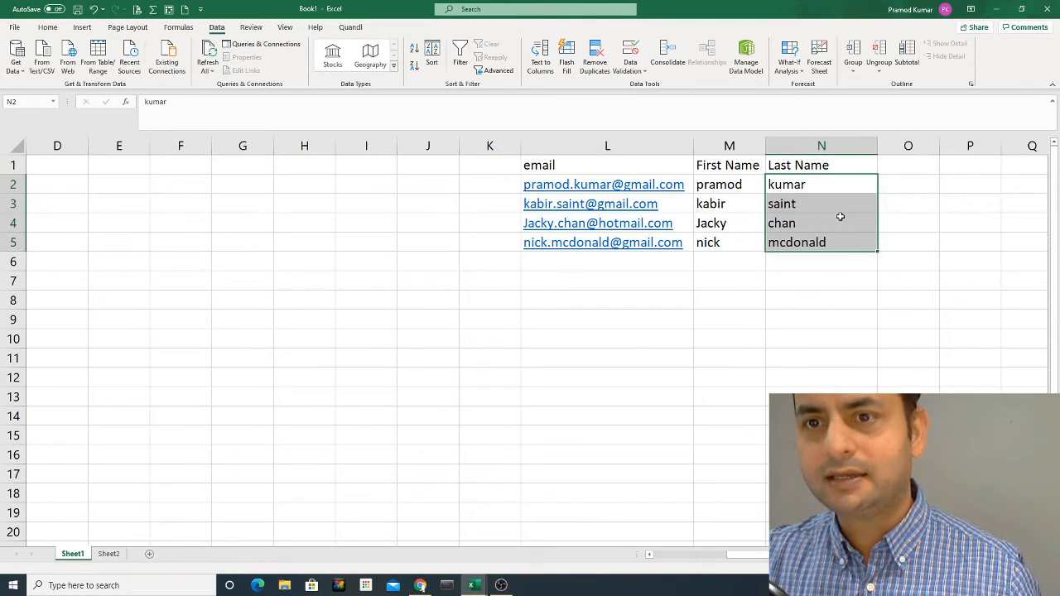
pyautogui.click(807, 219)
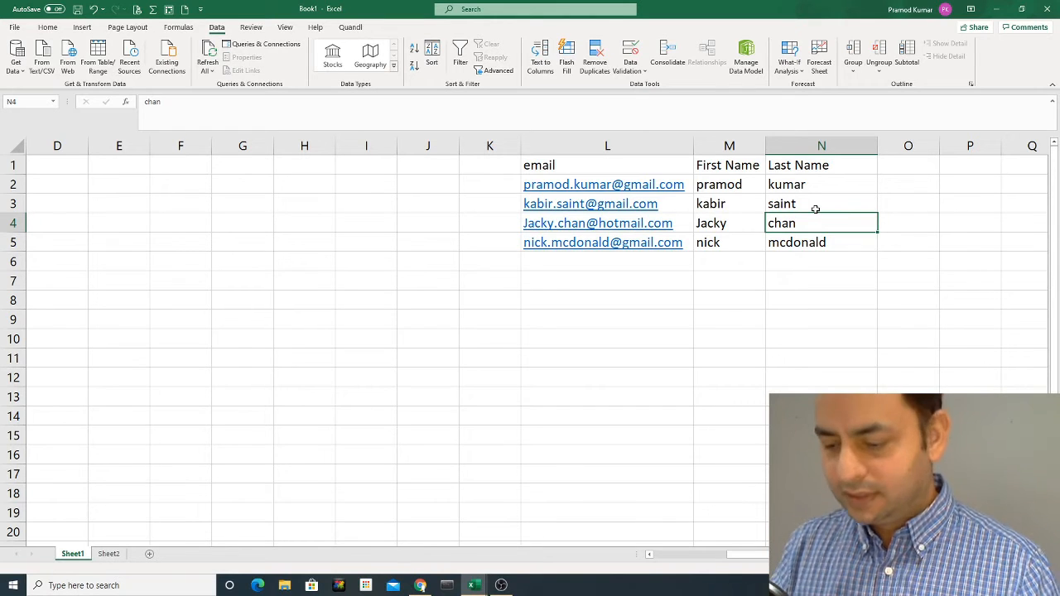
# - Return the selection to the first email in L2
pyautogui.press('Up')
pyautogui.press('Up')
pyautogui.press('Left')
pyautogui.press('Left')
pyautogui.press('Down')
pyautogui.press('Down')
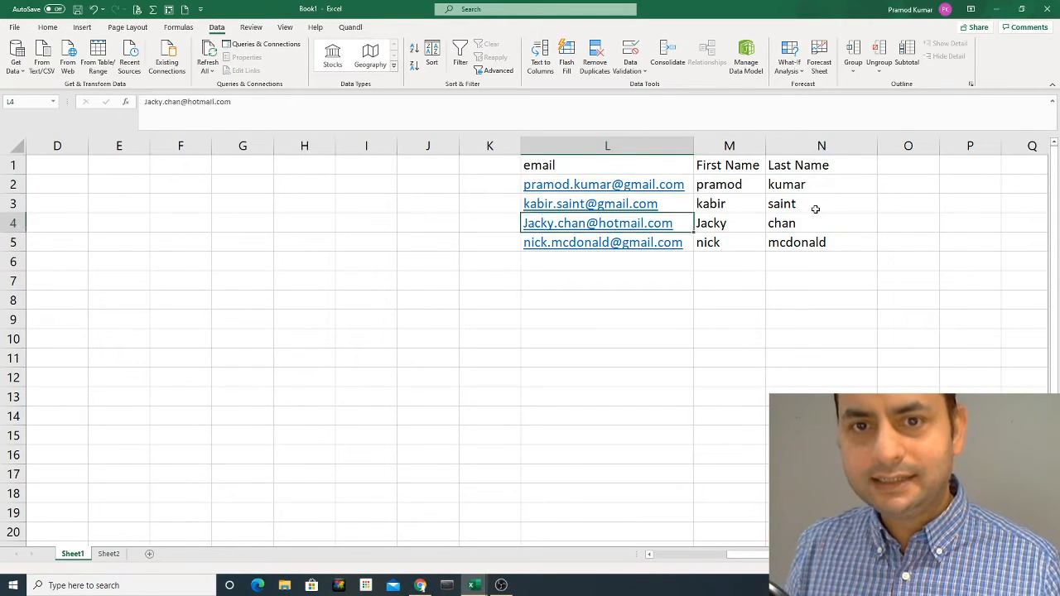
pyautogui.press('Down')
pyautogui.press('Down')
pyautogui.press('Down')
pyautogui.press('Down')
pyautogui.press('Down')
pyautogui.press('Up')
pyautogui.press('Up')
pyautogui.press('Up')
pyautogui.press('Up')
pyautogui.press('Up')
pyautogui.press('Up')
pyautogui.press('Up')
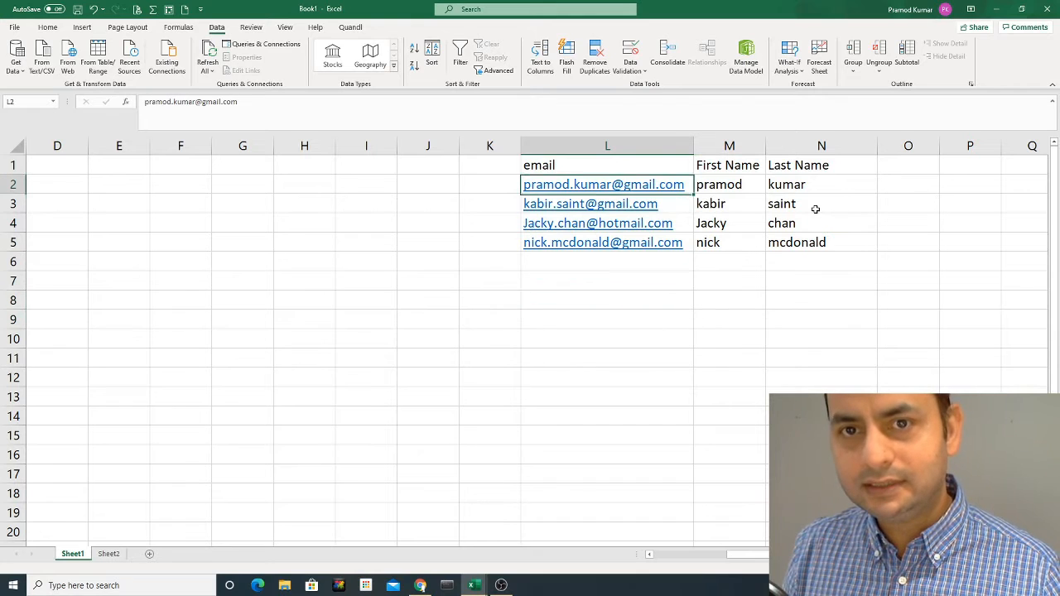
# - Copy the four emails in L2:L5 and paste them at L8:L11
pyautogui.hotkey('shift', 'Down')
pyautogui.hotkey('shift', 'Down')
pyautogui.hotkey('shift', 'Down')
pyautogui.hotkey('ctrl', 'c')
pyautogui.press('Down')
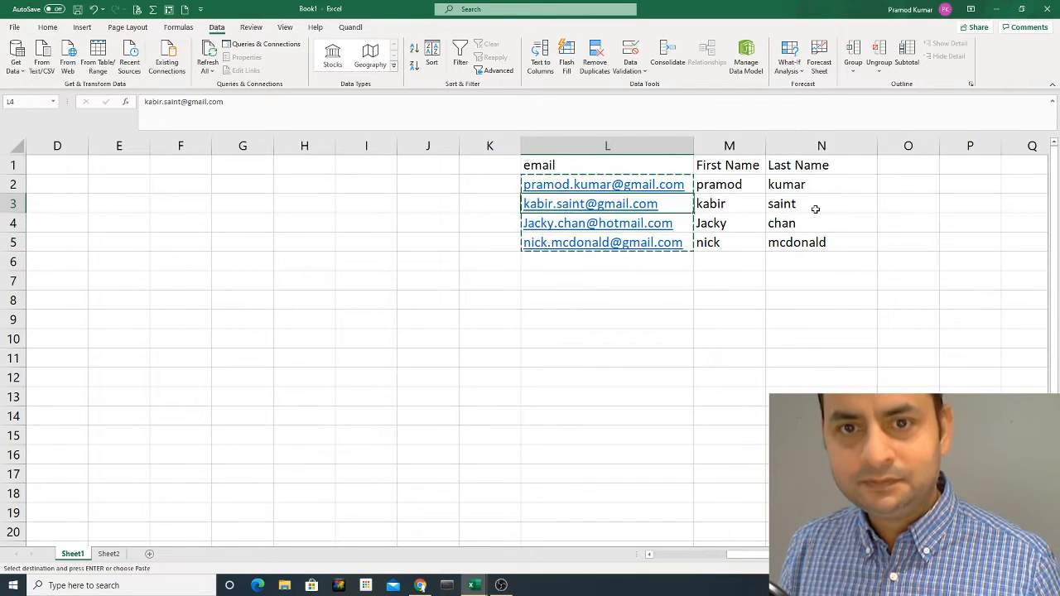
pyautogui.press('Down')
pyautogui.press('Down')
pyautogui.press('Down')
pyautogui.press('Down')
pyautogui.press('Down')
pyautogui.press('Down')
pyautogui.press('Down')
pyautogui.press('Up')
pyautogui.press('Up')
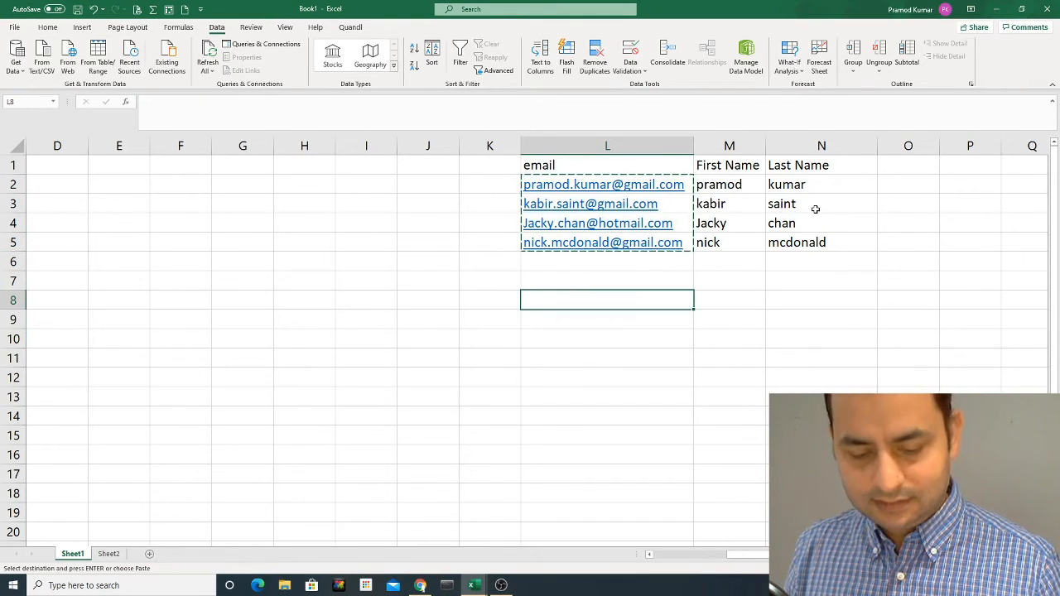
pyautogui.hotkey('ctrl', 'v')
# - Select the pasted emails L8:L11 and open Find and Replace
pyautogui.press('F2')
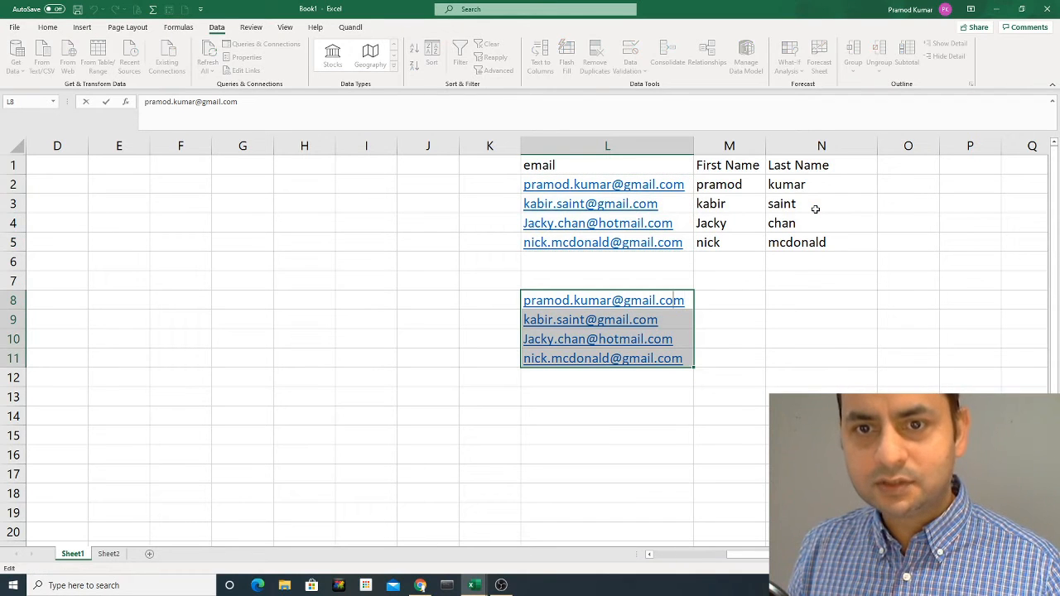
pyautogui.press('Escape')
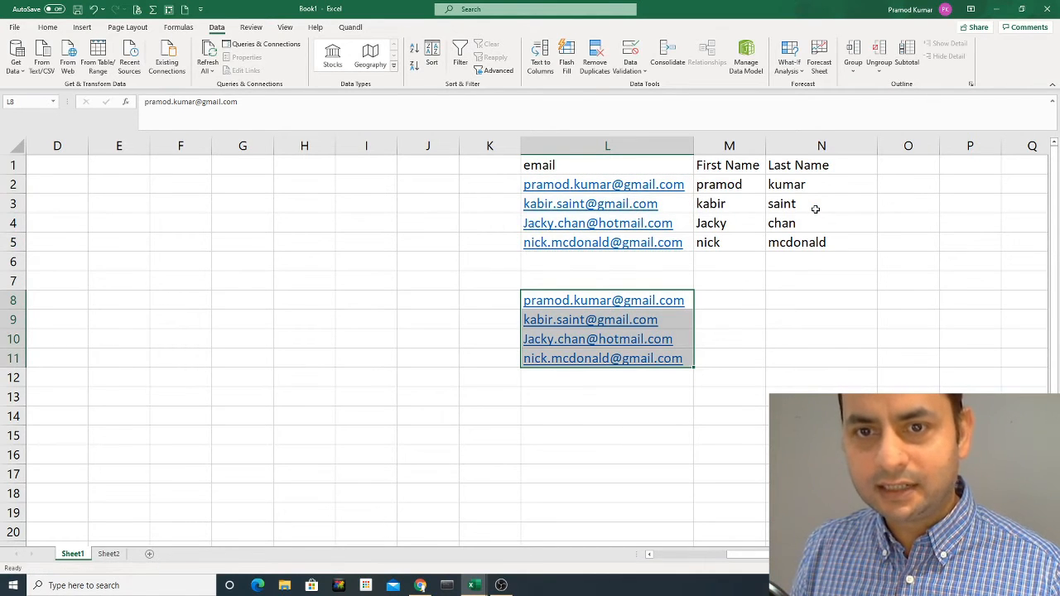
pyautogui.hotkey('shift', 'Down')
pyautogui.hotkey('shift', 'Down')
pyautogui.hotkey('shift', 'Up')
pyautogui.hotkey('shift', 'Up')
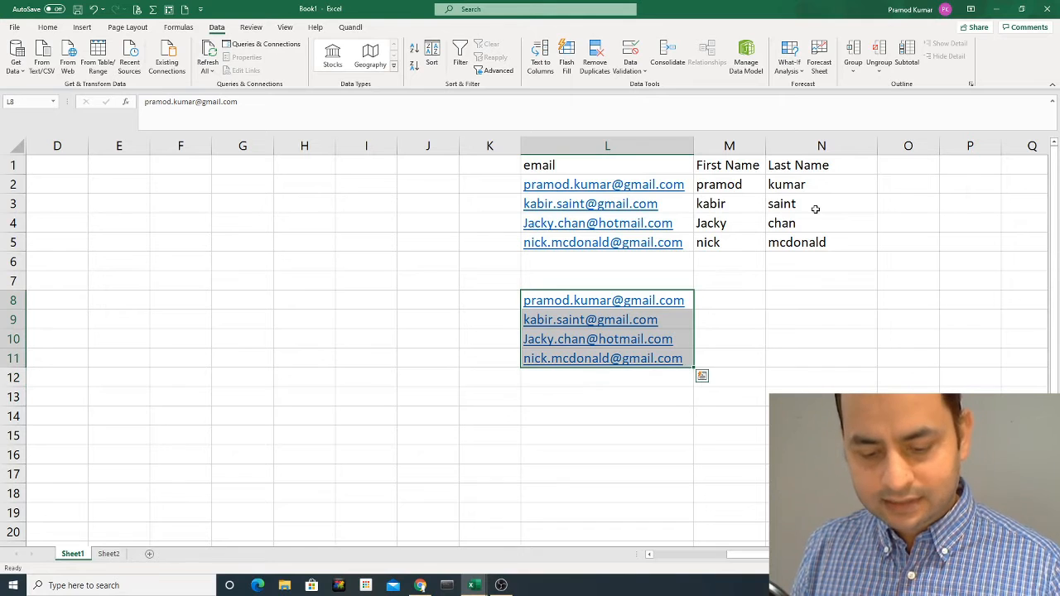
pyautogui.hotkey('ctrl', 'h')
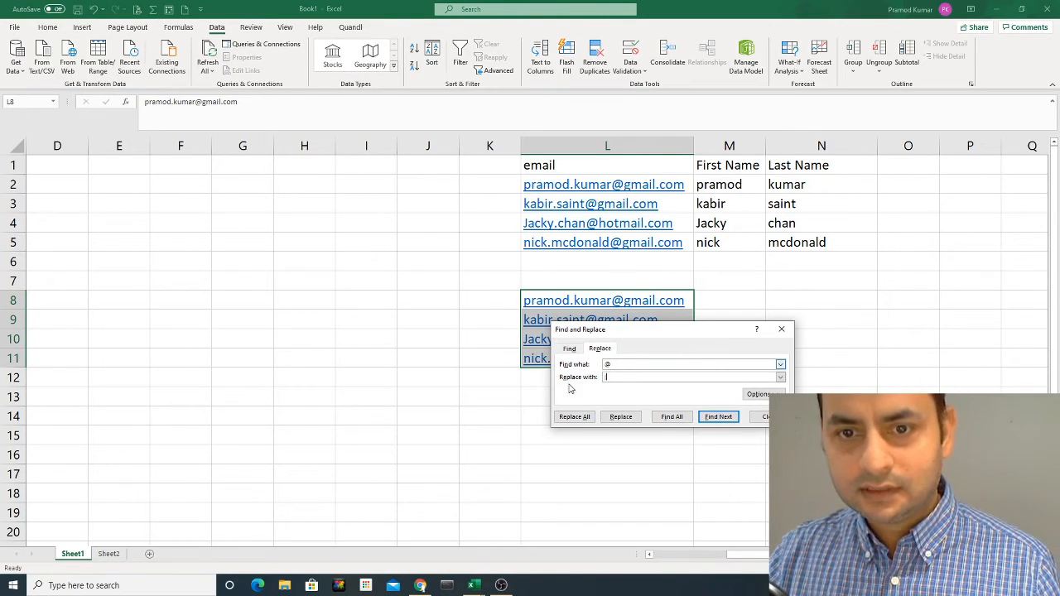
# - Replace every @ in L8:L11 with a | pipe
pyautogui.click(572, 417)
pyautogui.click(544, 327)
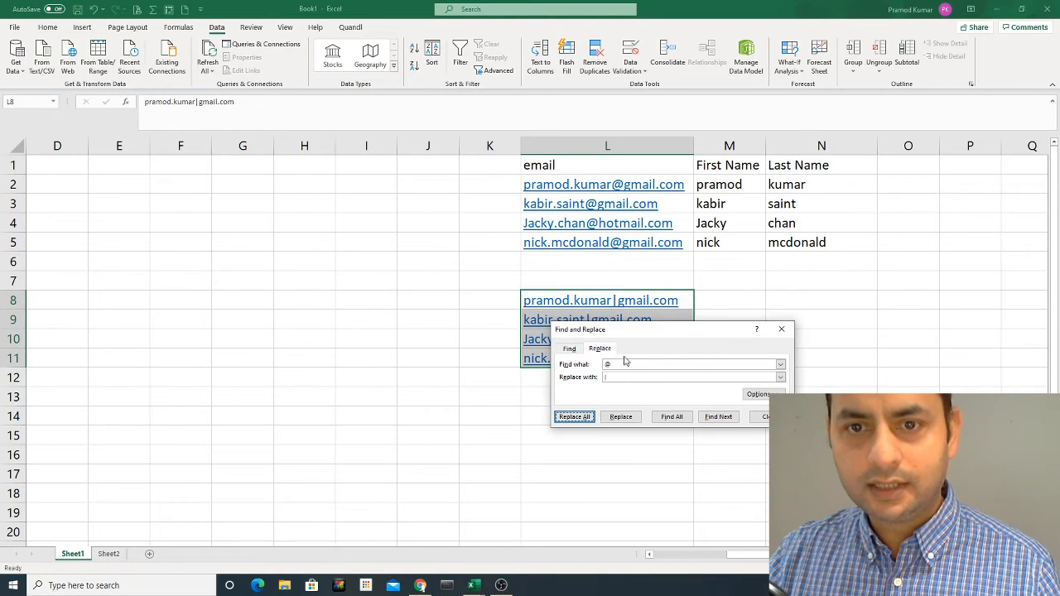
pyautogui.moveTo(657, 334); pyautogui.dragTo(653, 371)
# - Replace every dot with a | pipe too, then close Find and Replace
pyautogui.click(627, 404)
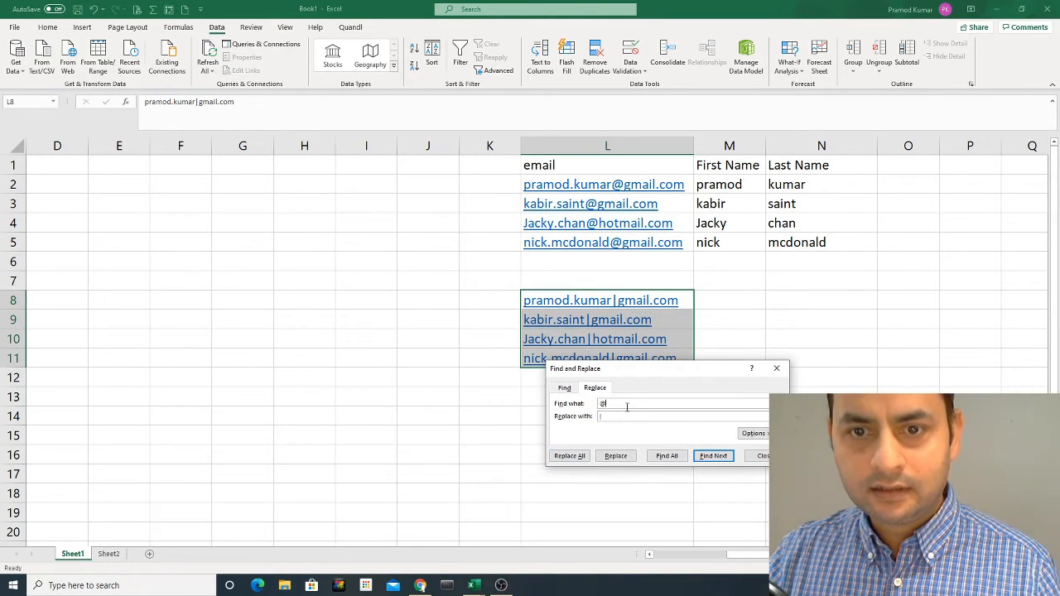
pyautogui.write('.')
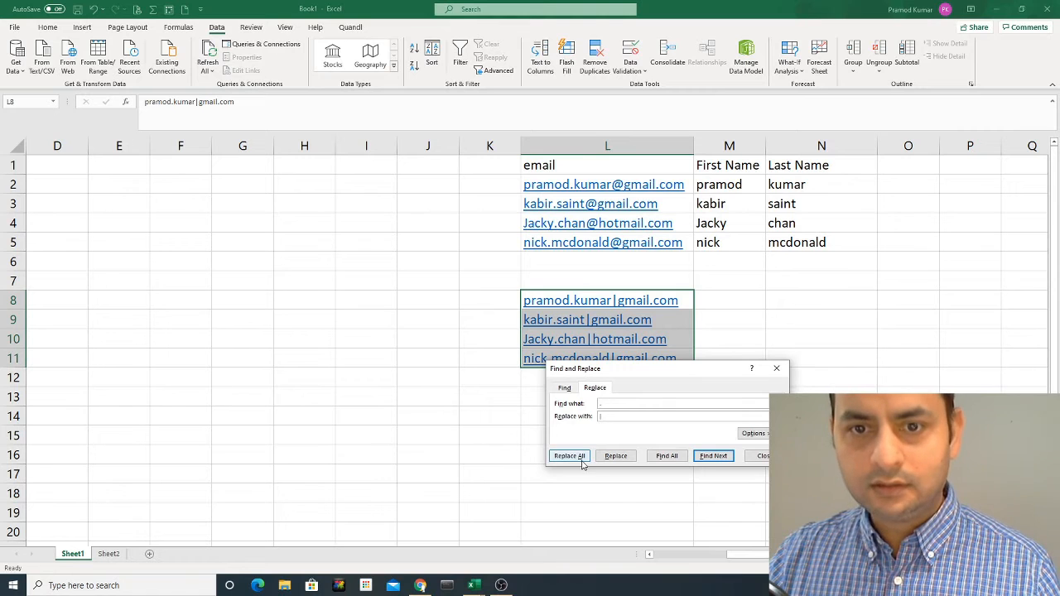
pyautogui.click(579, 457)
pyautogui.click(544, 325)
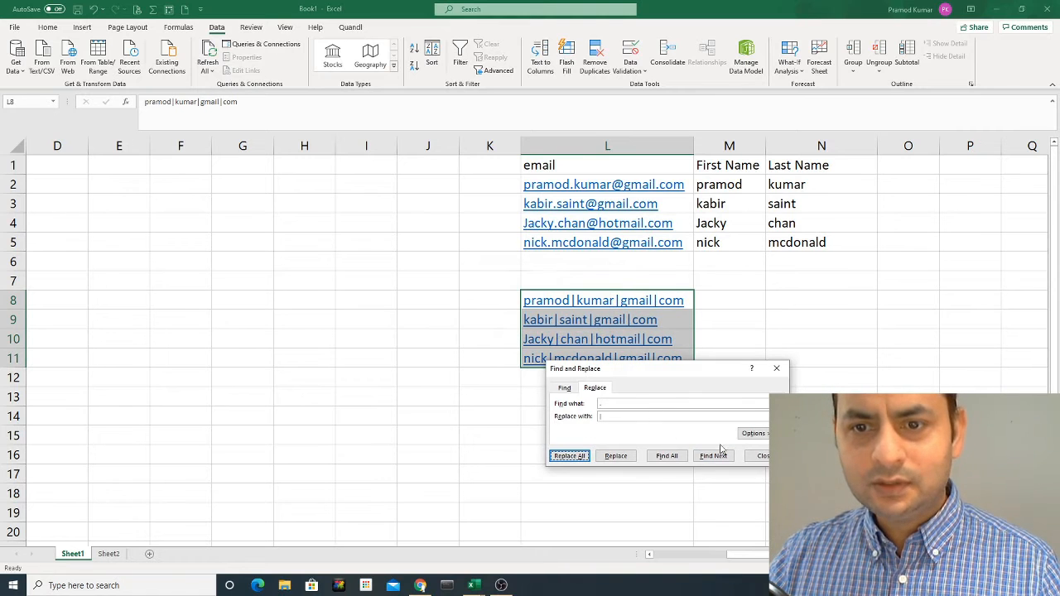
pyautogui.press('Escape')
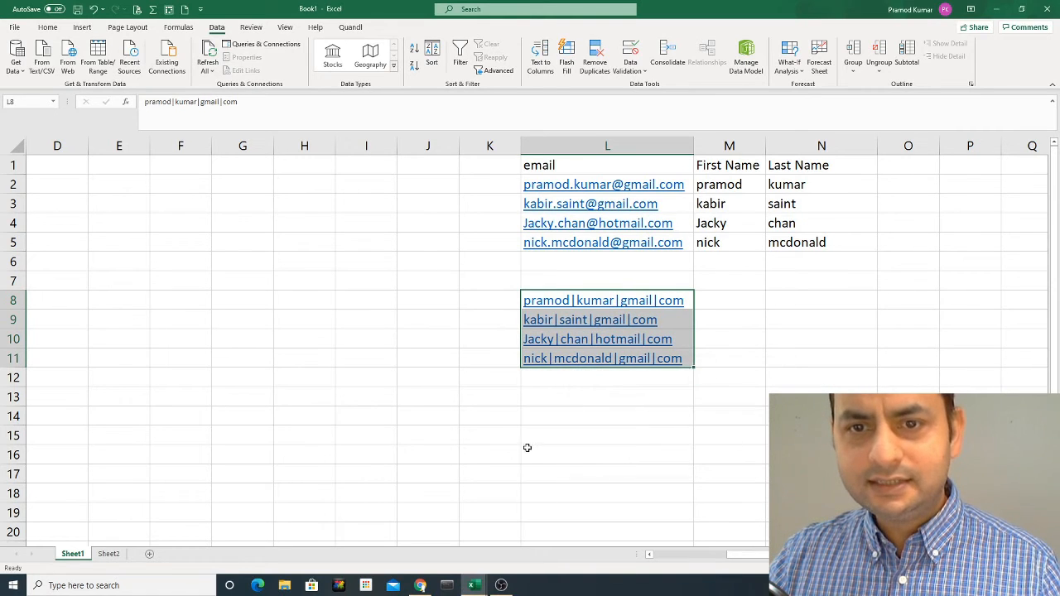
pyautogui.click(472, 339)
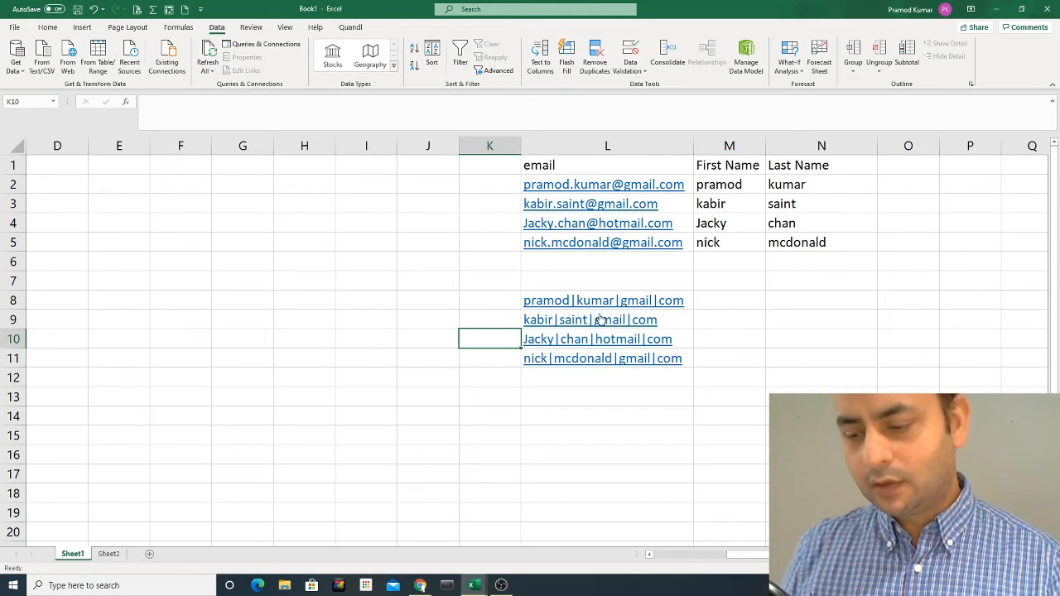
pyautogui.press('Up')
pyautogui.press('Right')
pyautogui.press('Right')
pyautogui.press('Right')
pyautogui.press('Up')
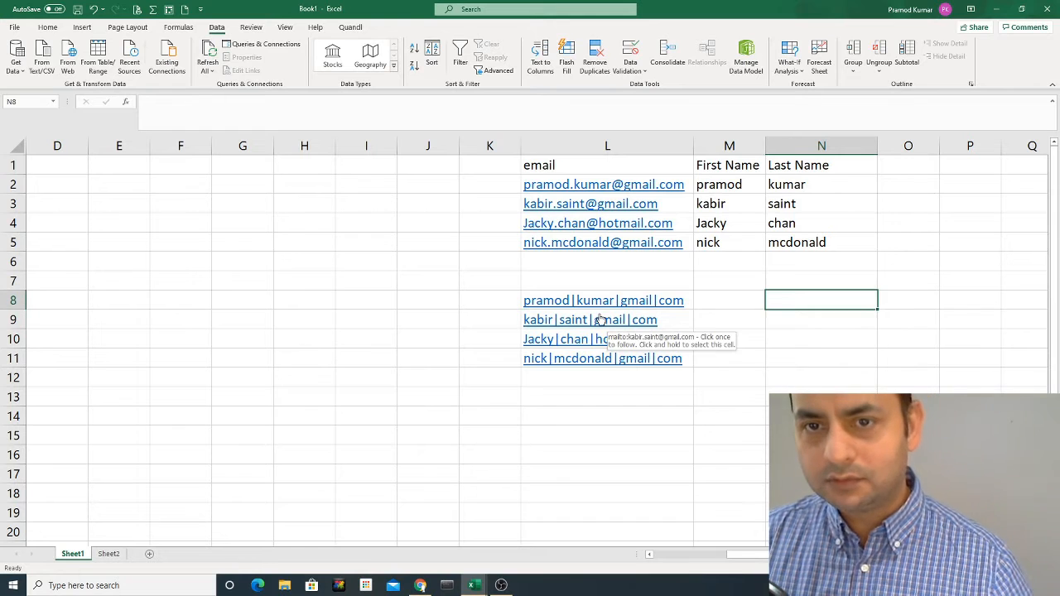
pyautogui.press('Left')
pyautogui.press('Left')
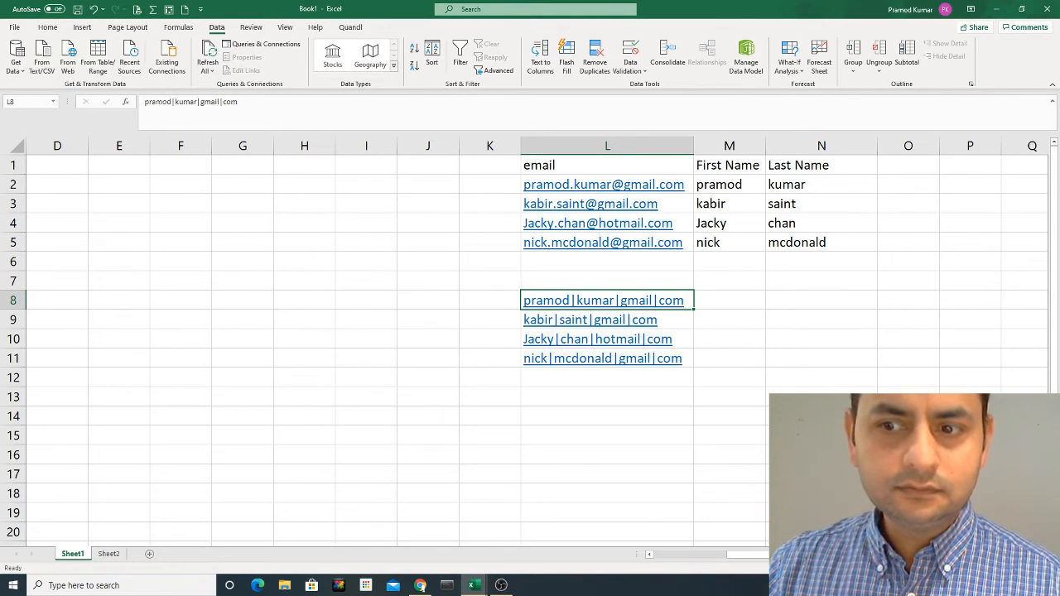
pyautogui.scroll(1, 530, 340)
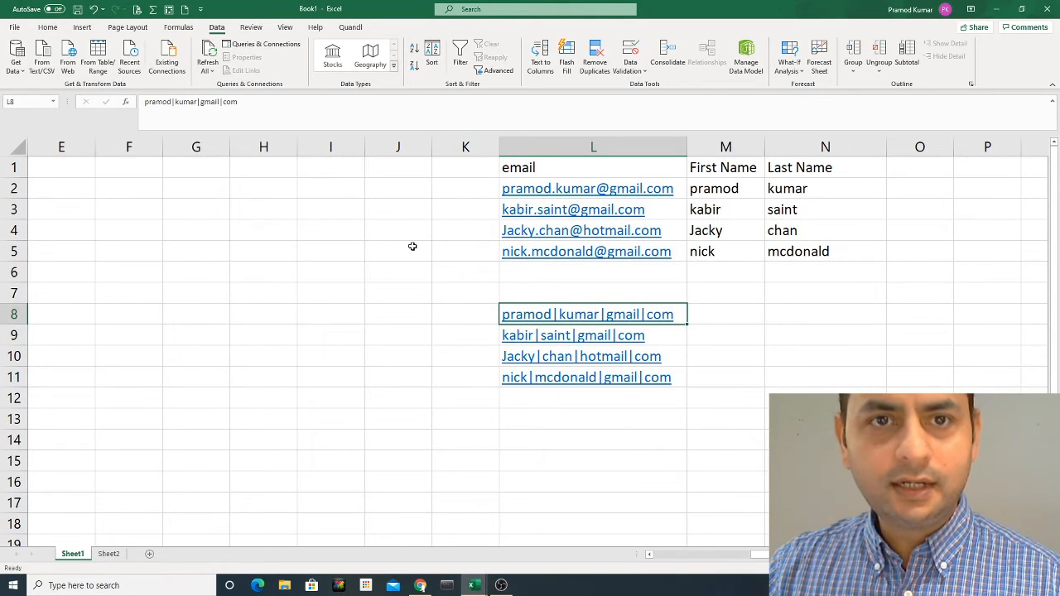
# - Hide columns A through K, then select columns N through Q
pyautogui.moveTo(458, 146); pyautogui.dragTo(34, 146)
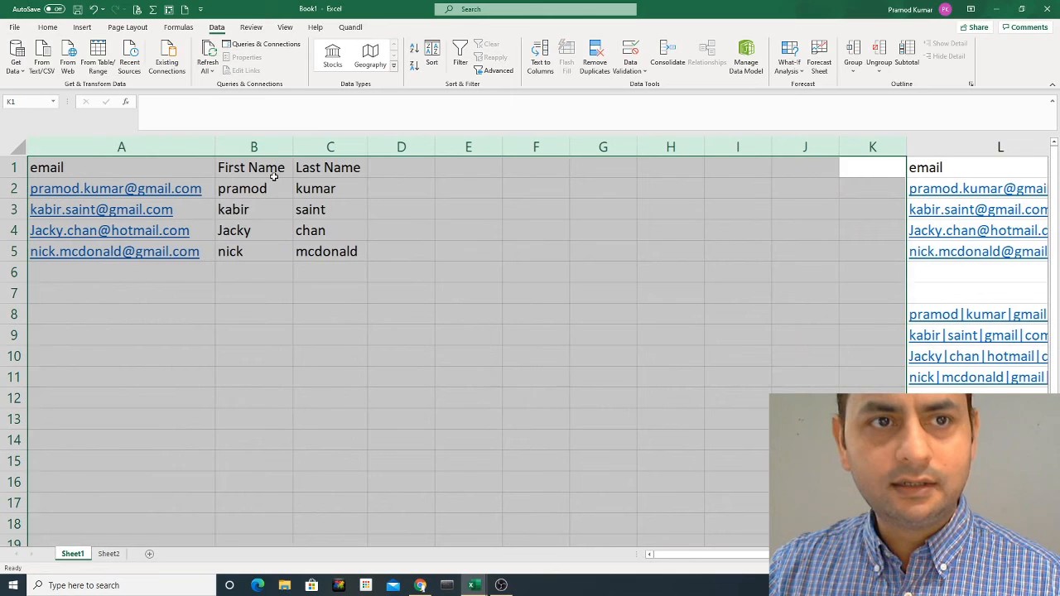
pyautogui.rightClick(384, 235)
pyautogui.click(412, 405)
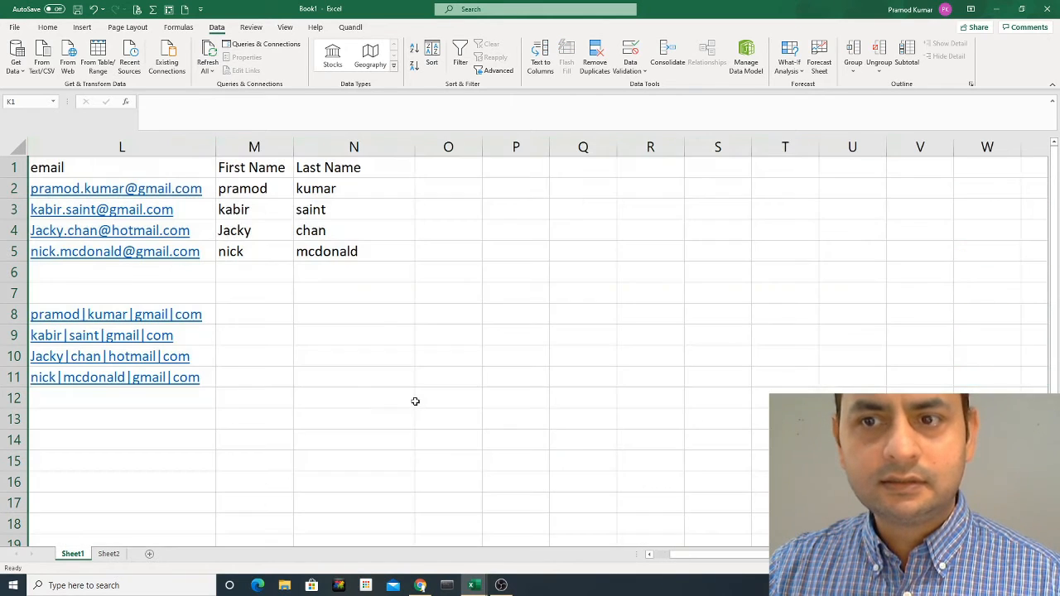
pyautogui.click(260, 317)
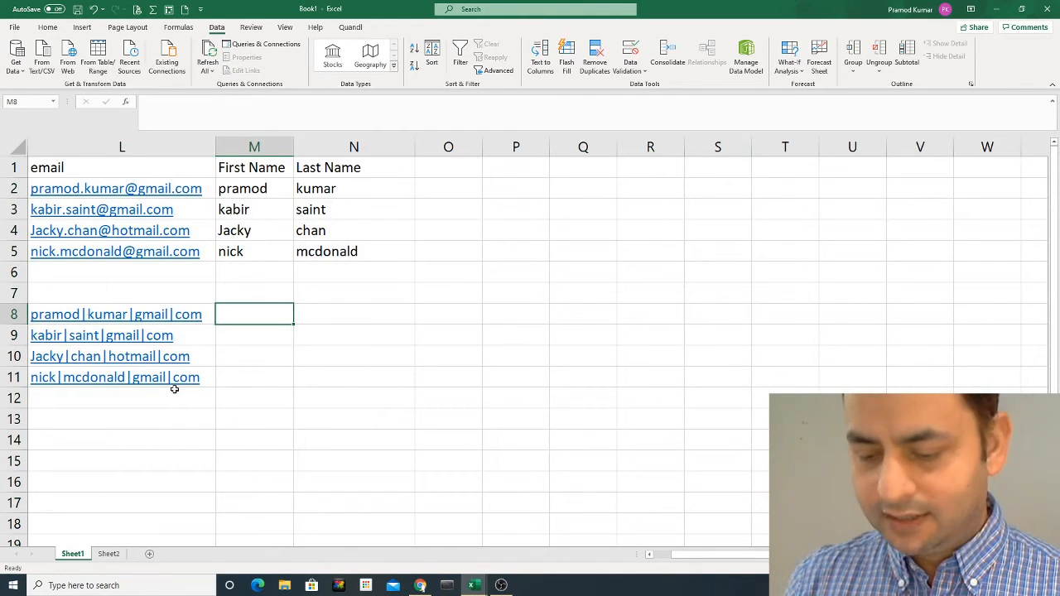
pyautogui.press('Left')
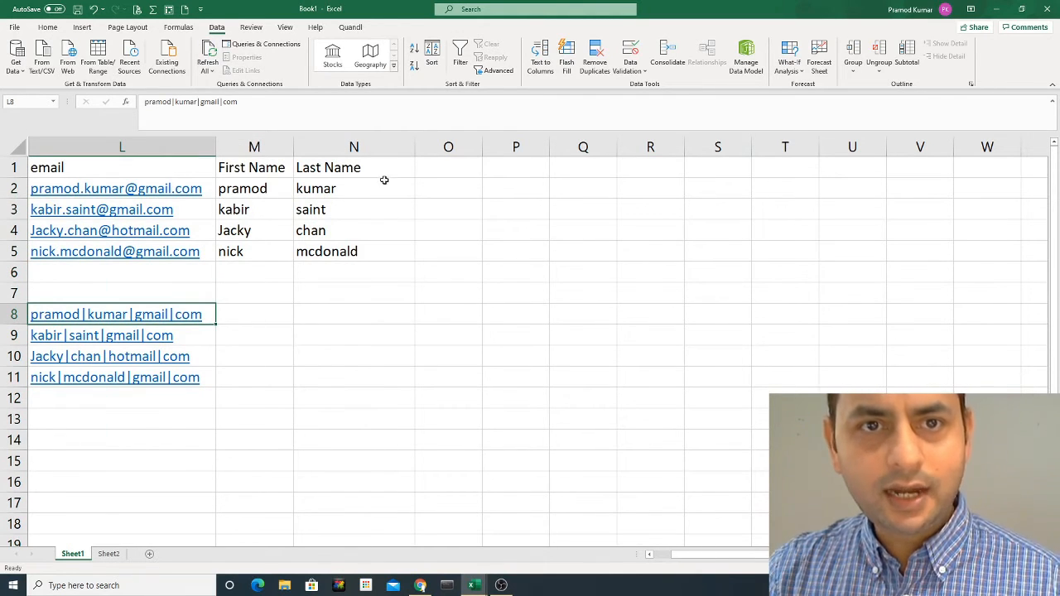
pyautogui.moveTo(355, 146); pyautogui.dragTo(601, 149)
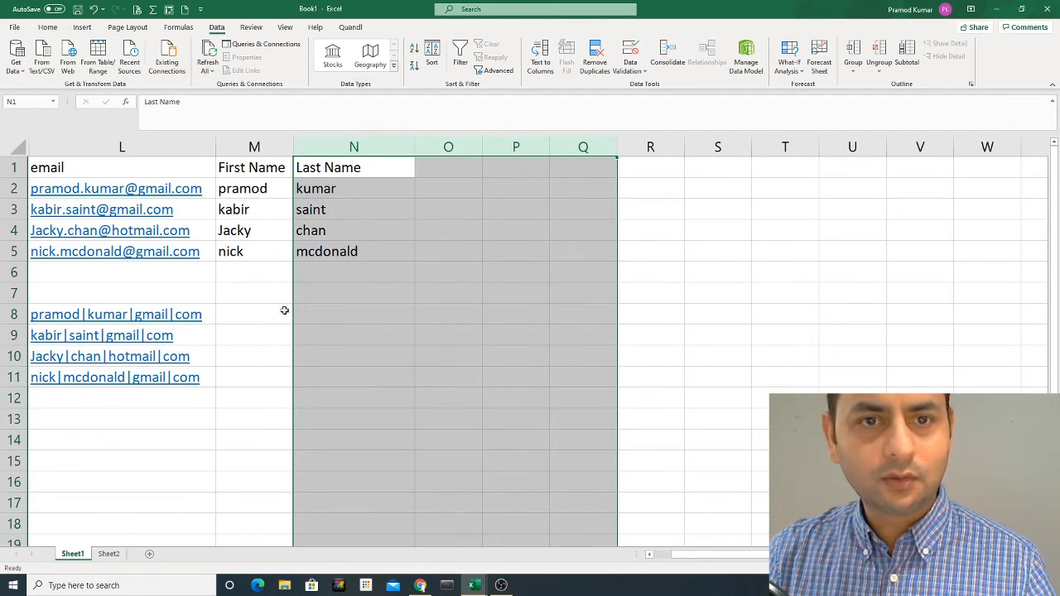
pyautogui.rightClick(359, 276)
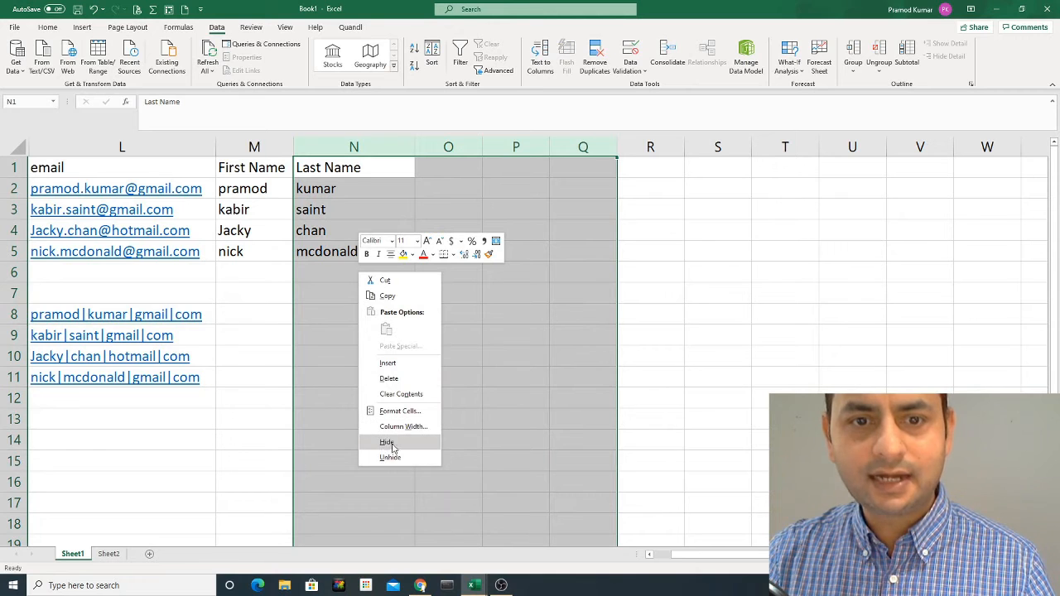
pyautogui.press('Escape')
pyautogui.click(334, 336)
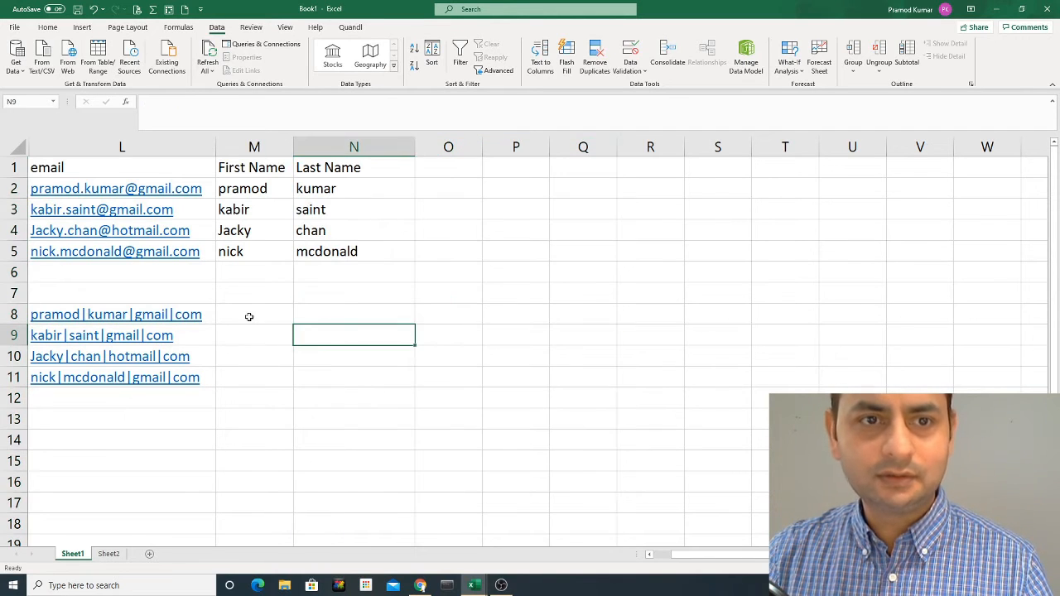
pyautogui.click(277, 322)
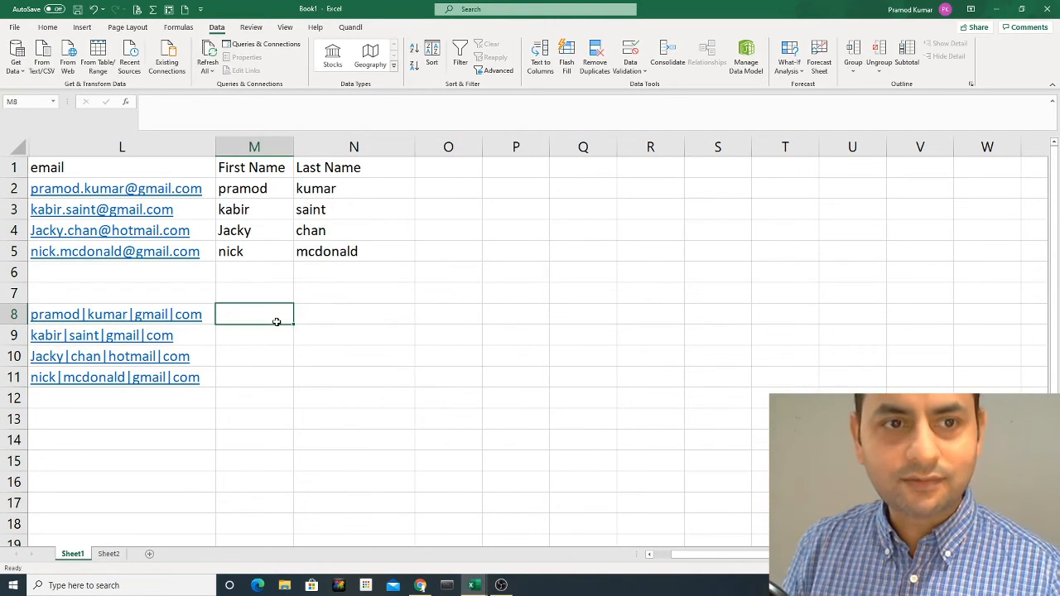
pyautogui.press('Left')
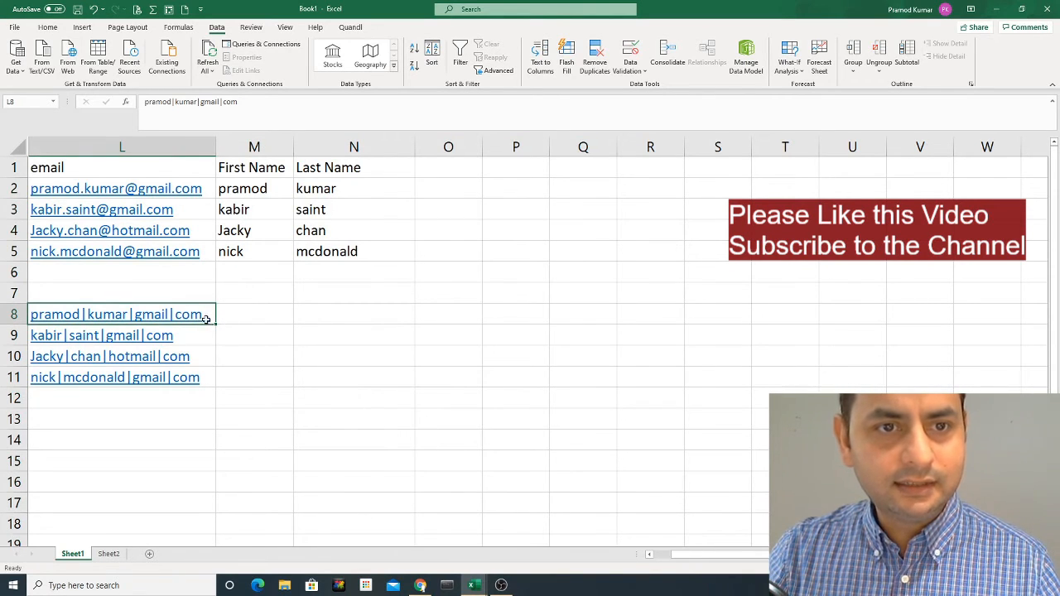
pyautogui.moveTo(206, 320); pyautogui.dragTo(206, 373)
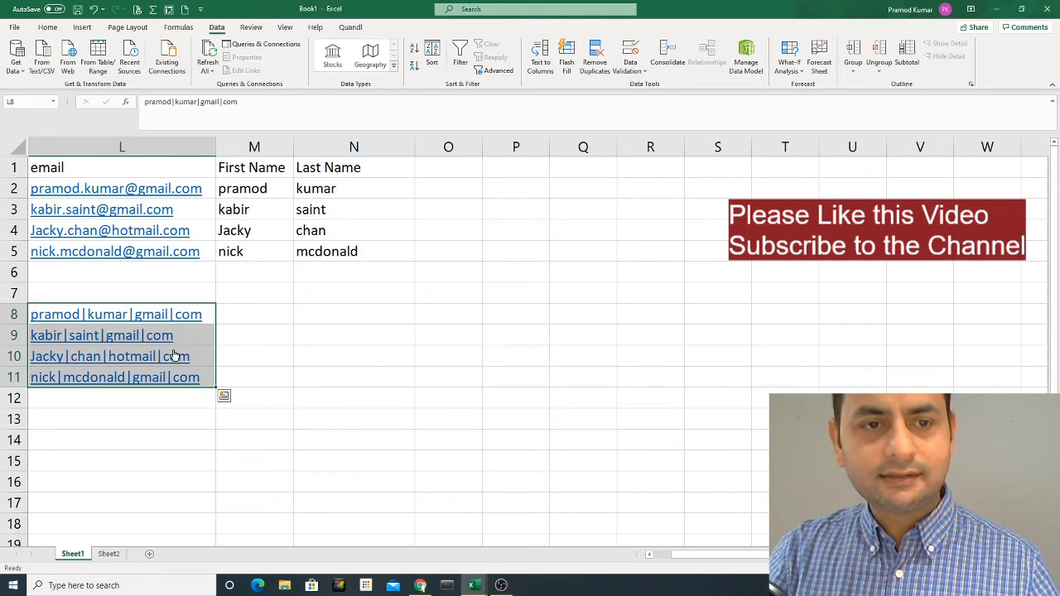